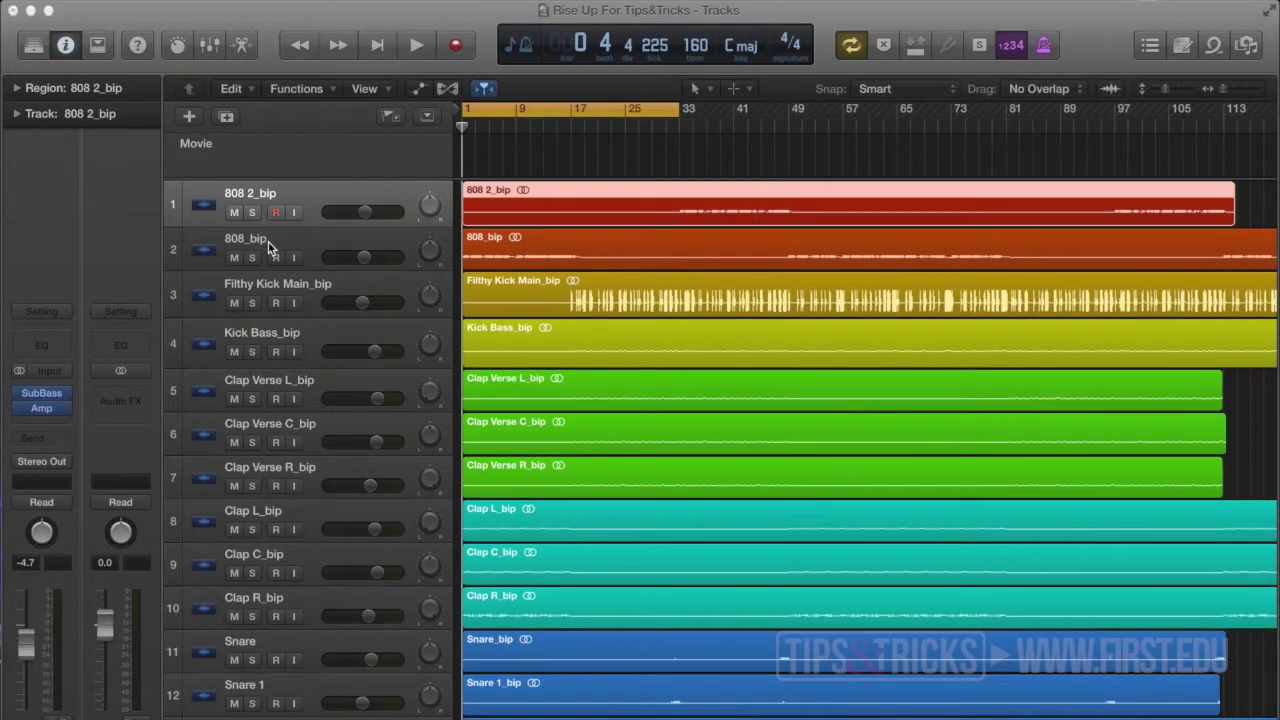
Step: Enlarge the 808_bip track and open its Amp Designer plug-in, keeping the track's waveform in view
{"action": "left_click", "coordinate": [268, 241]}
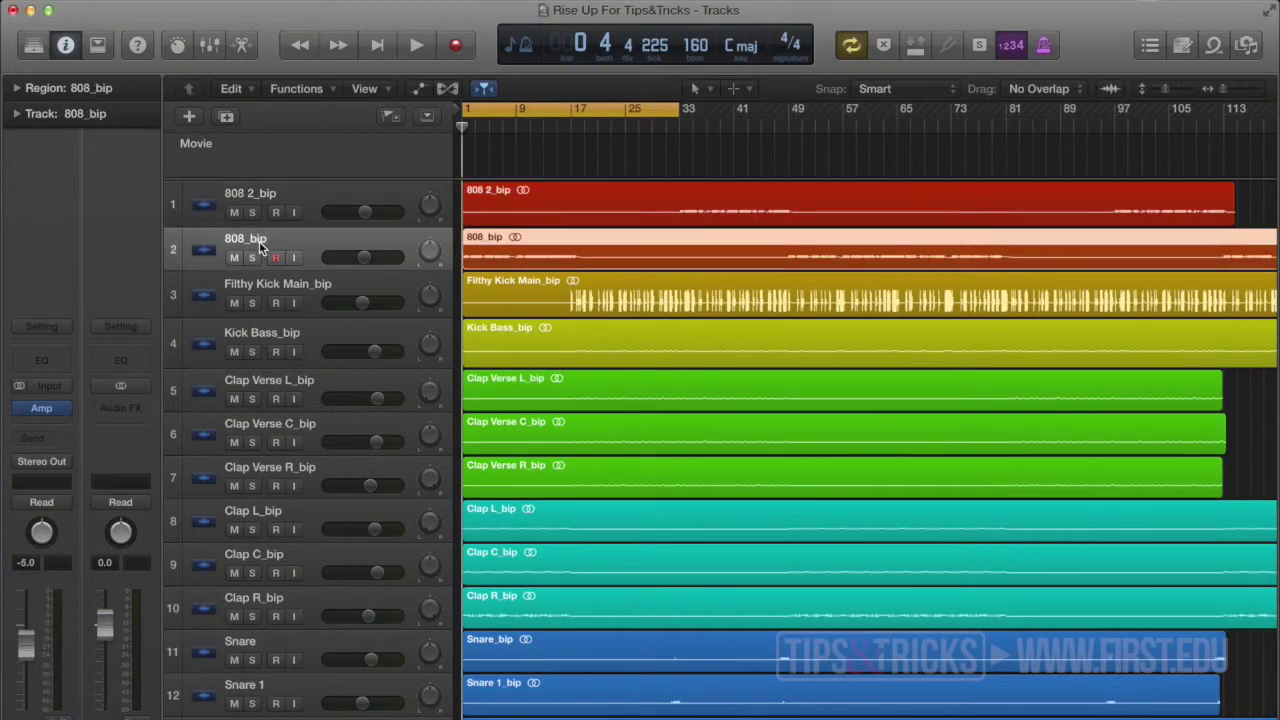
{"action": "left_click_drag", "start_coordinate": [177, 269], "coordinate": [249, 531]}
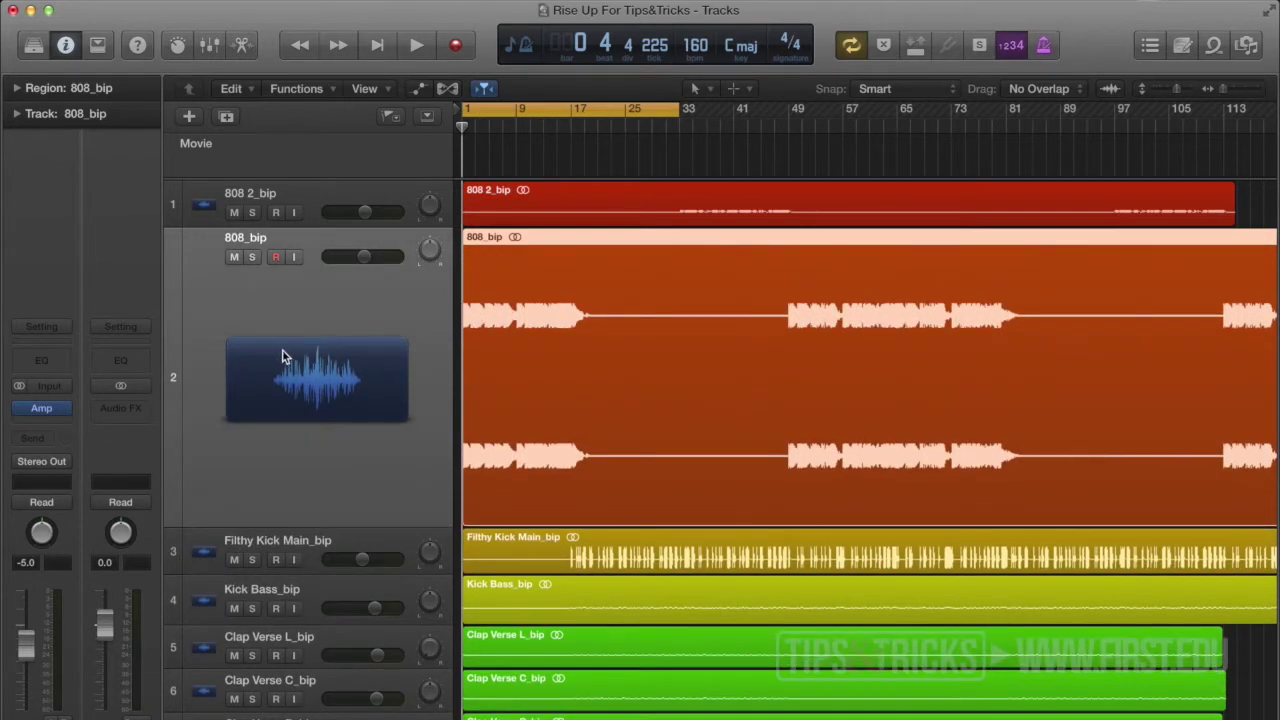
{"action": "mouse_move", "coordinate": [64, 413]}
{"action": "left_click", "coordinate": [44, 412]}
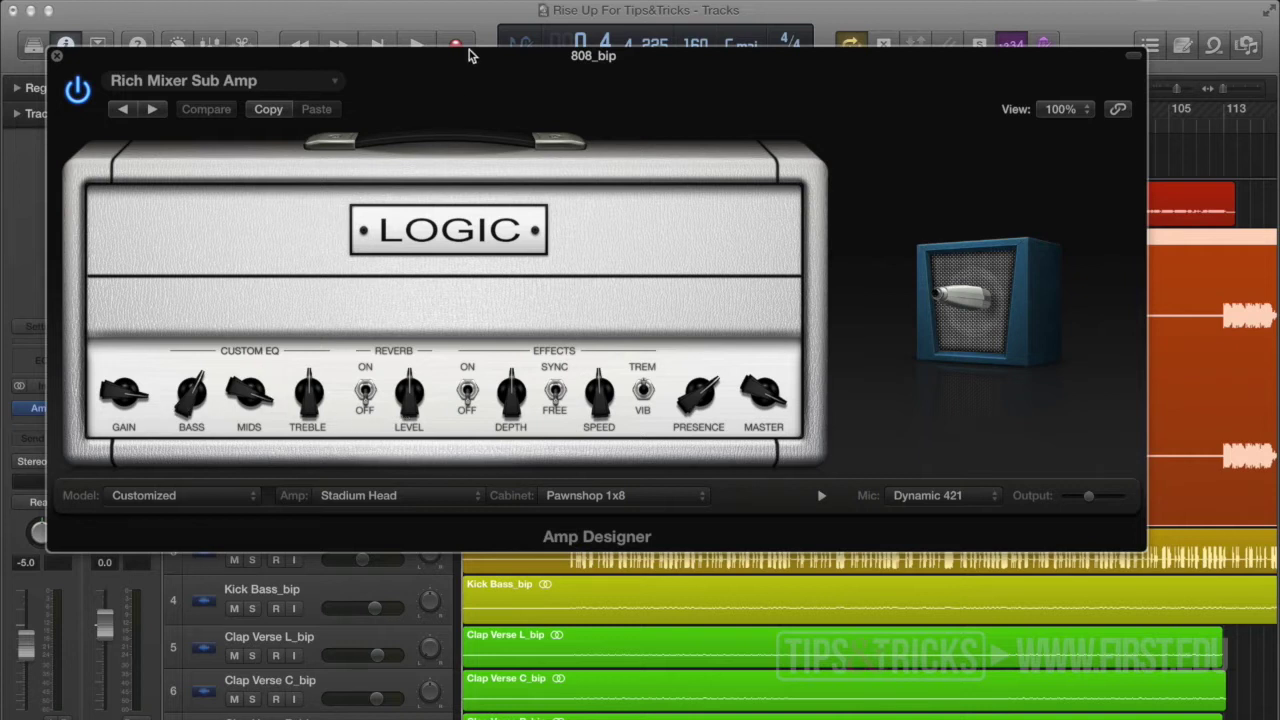
{"action": "left_click_drag", "start_coordinate": [464, 77], "coordinate": [560, 463]}
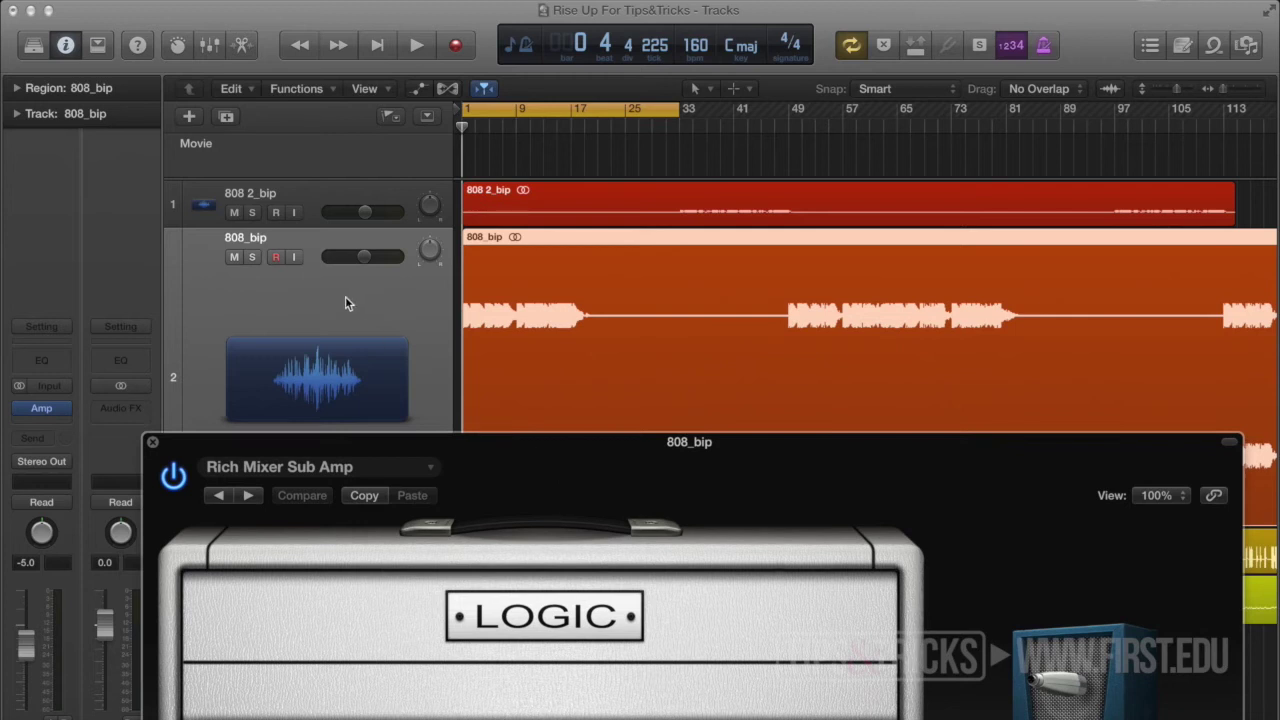
Step: Solo the 808_bip track and adjust the Gain knob in Amp Designer while the track plays
{"action": "left_click", "coordinate": [254, 257]}
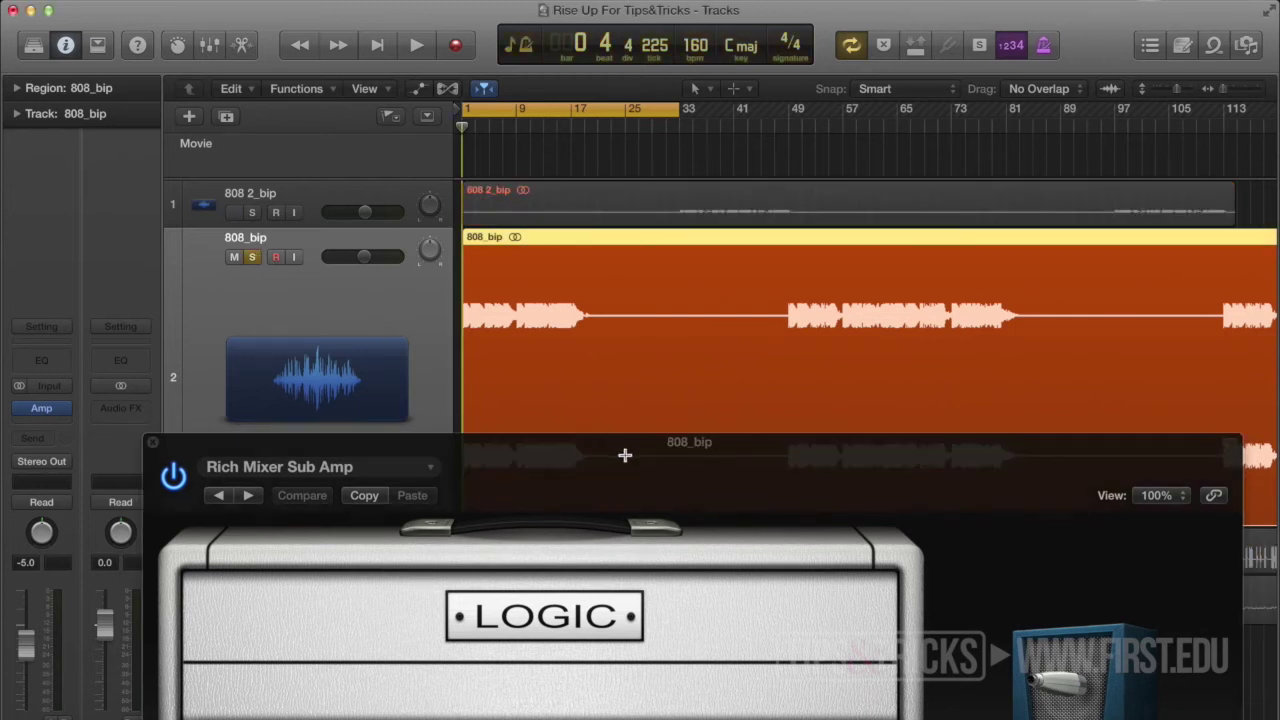
{"action": "left_click_drag", "start_coordinate": [821, 477], "coordinate": [767, 137]}
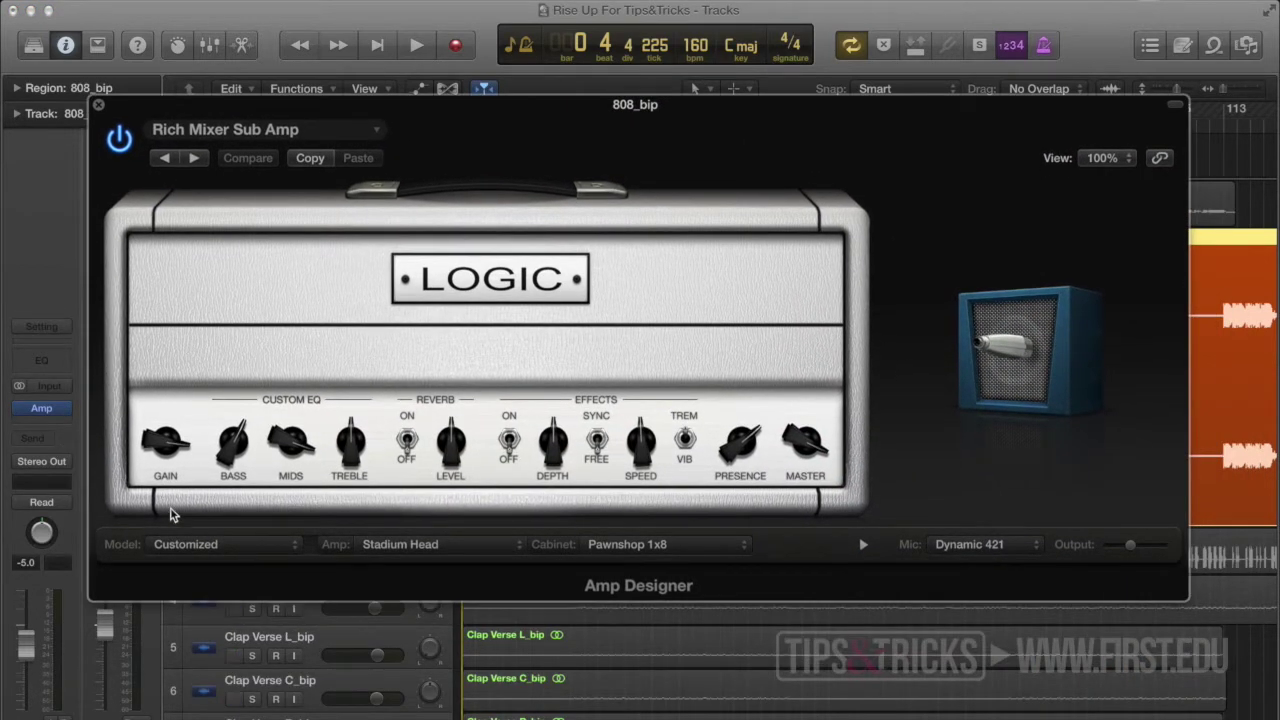
{"action": "key", "text": "space"}
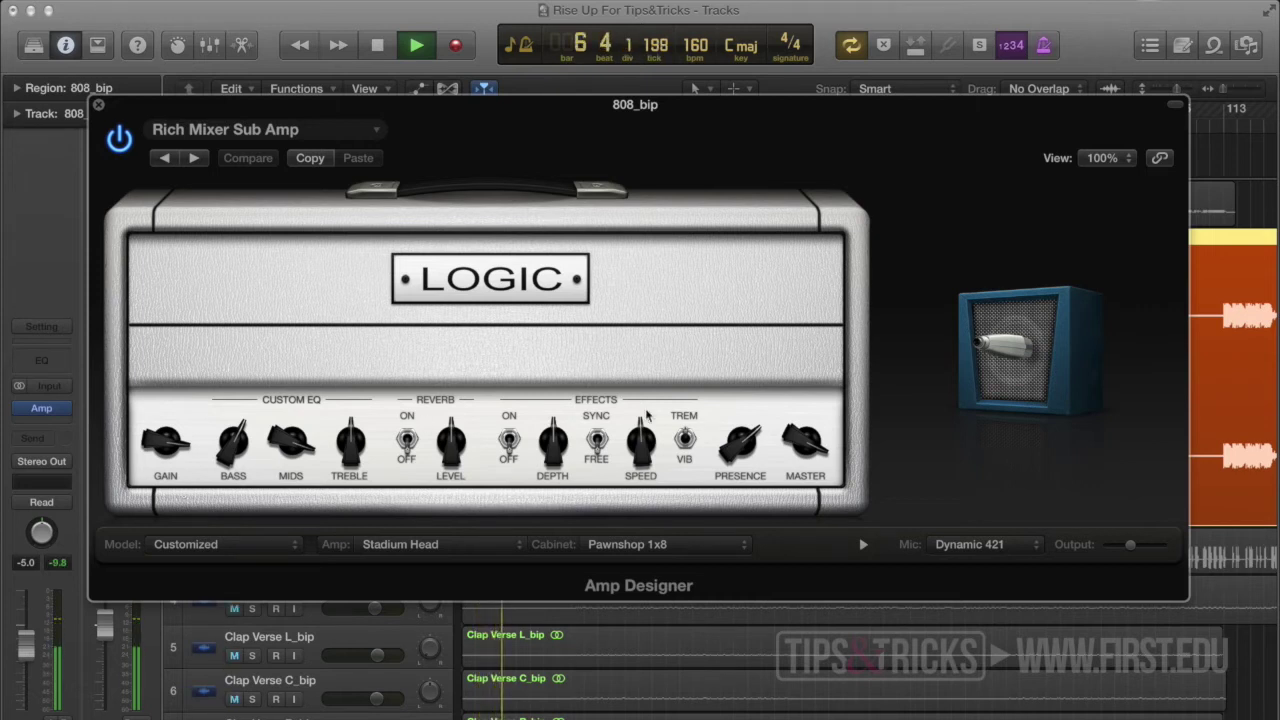
{"action": "mouse_move", "coordinate": [646, 416]}
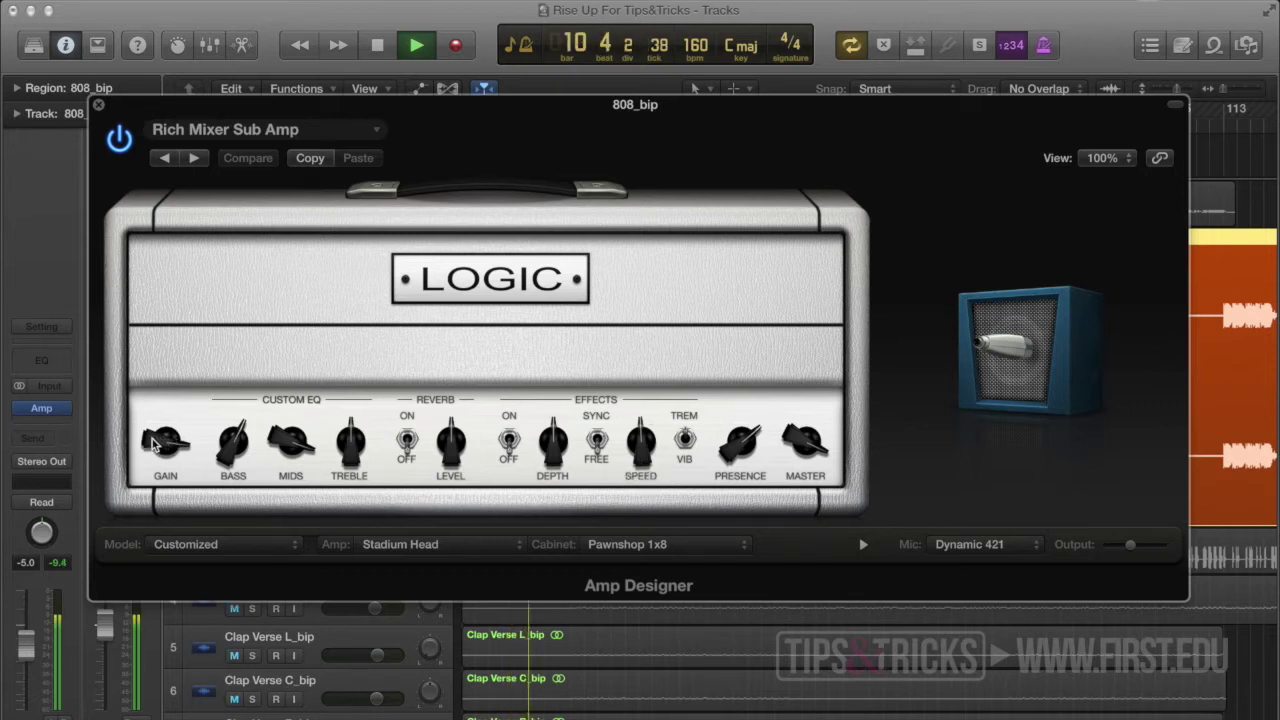
{"action": "left_click_drag", "start_coordinate": [152, 443], "coordinate": [156, 457]}
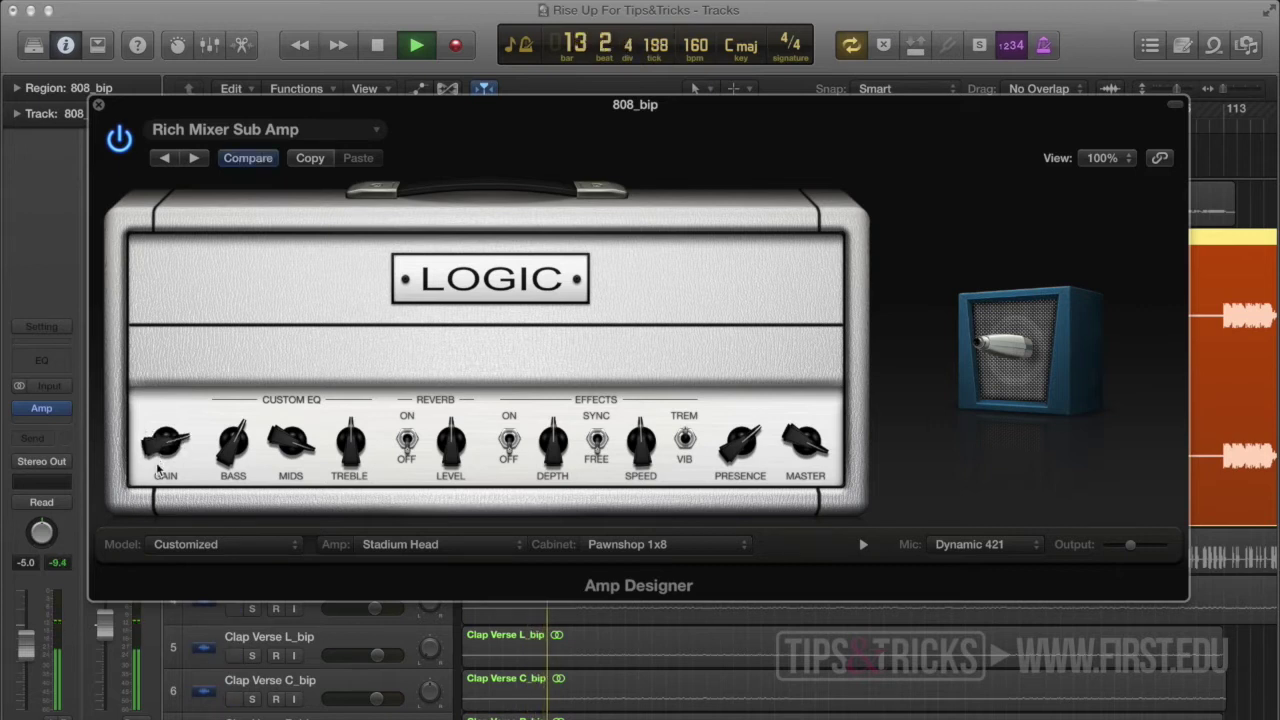
{"action": "left_click_drag", "start_coordinate": [155, 443], "coordinate": [153, 425]}
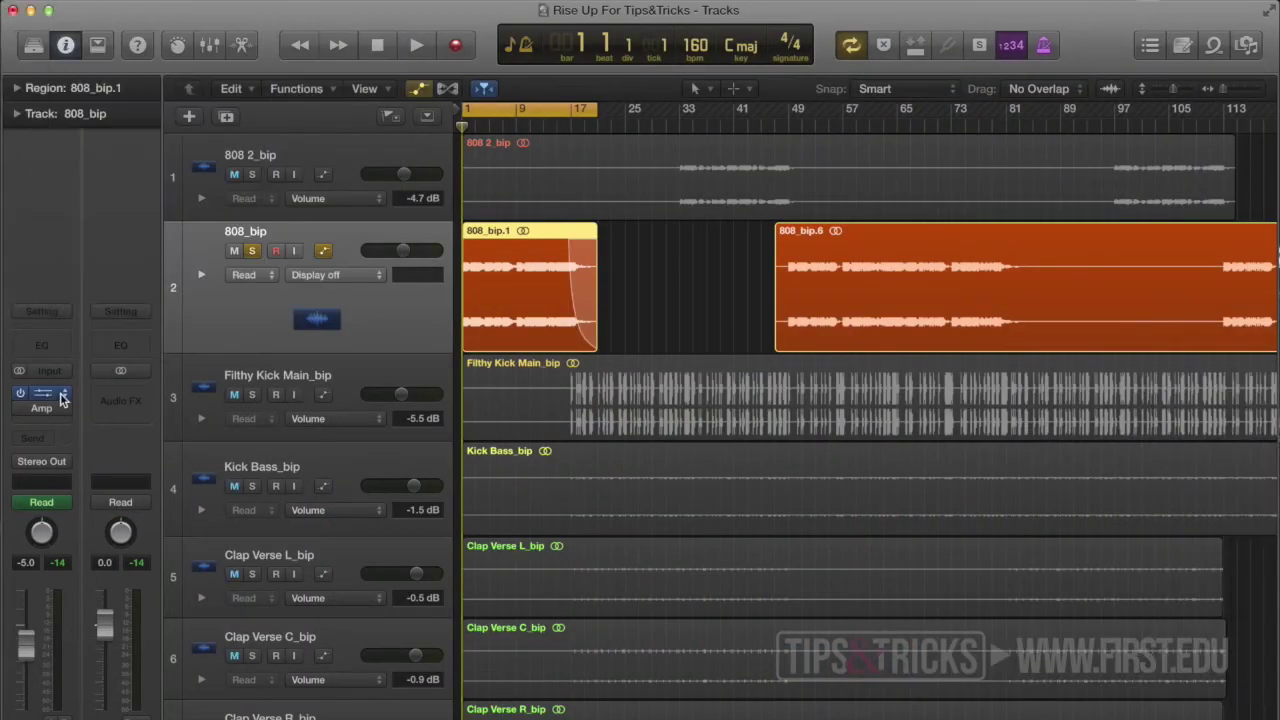
Step: Open the SubBass plug-in on the 808_bip track, try the Sub Enhancer preset and return to Below The Kick
{"action": "left_click", "coordinate": [42, 395]}
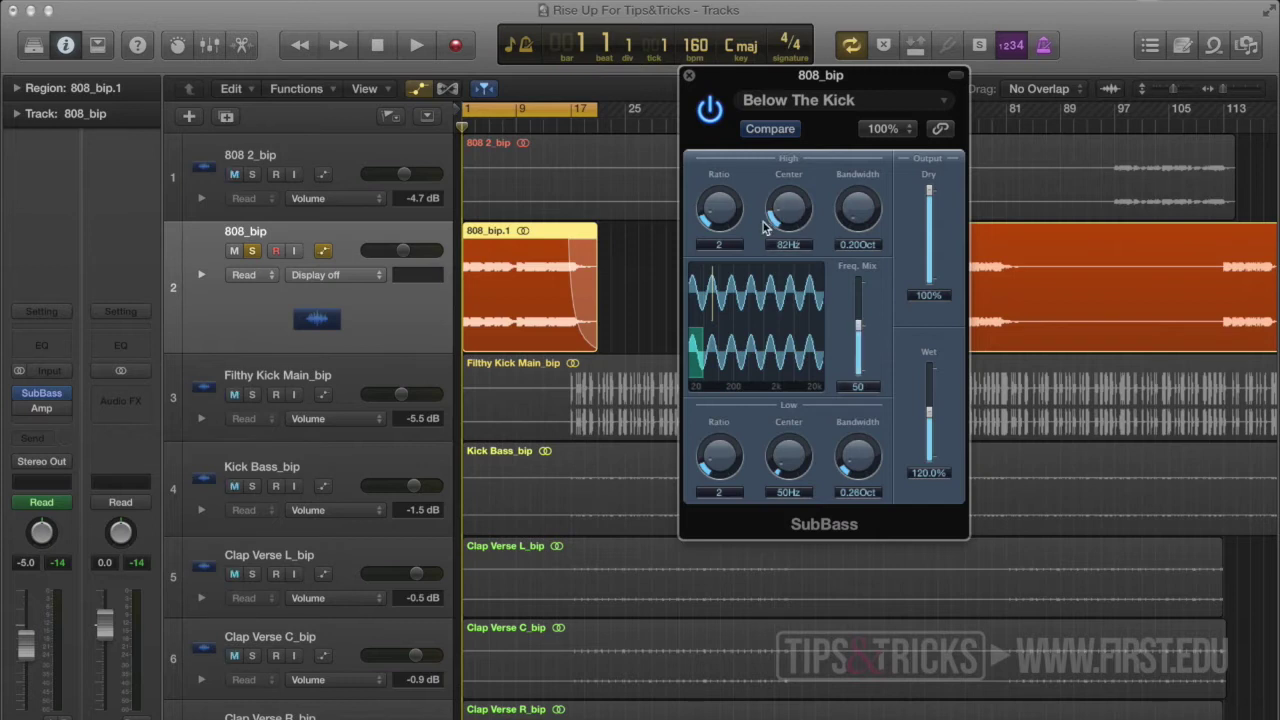
{"action": "left_click", "coordinate": [944, 104]}
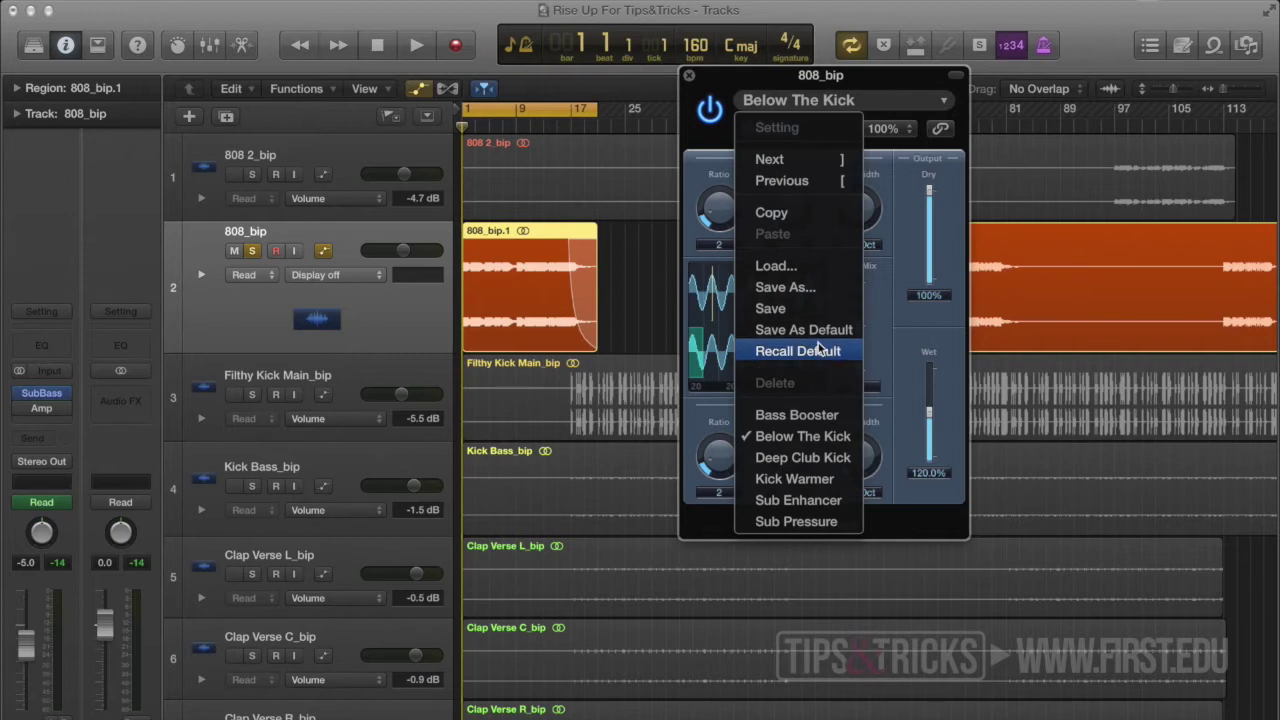
{"action": "left_click", "coordinate": [811, 499]}
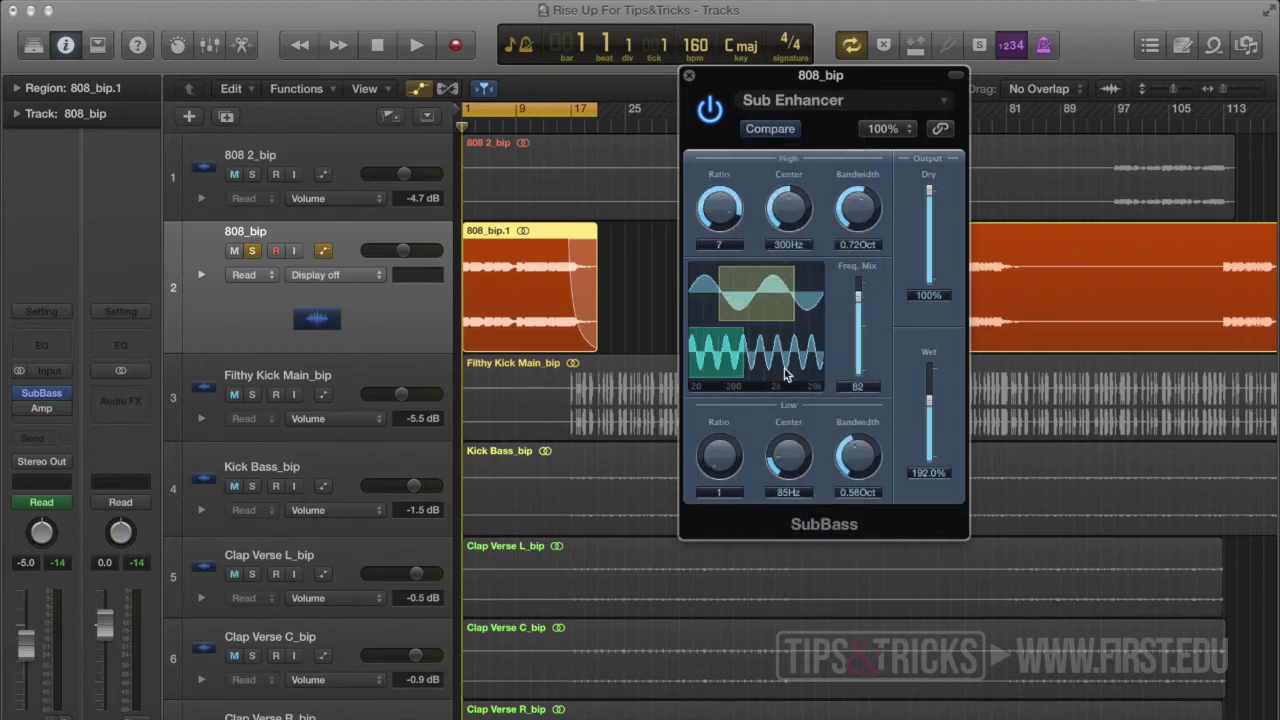
{"action": "left_click", "coordinate": [940, 104]}
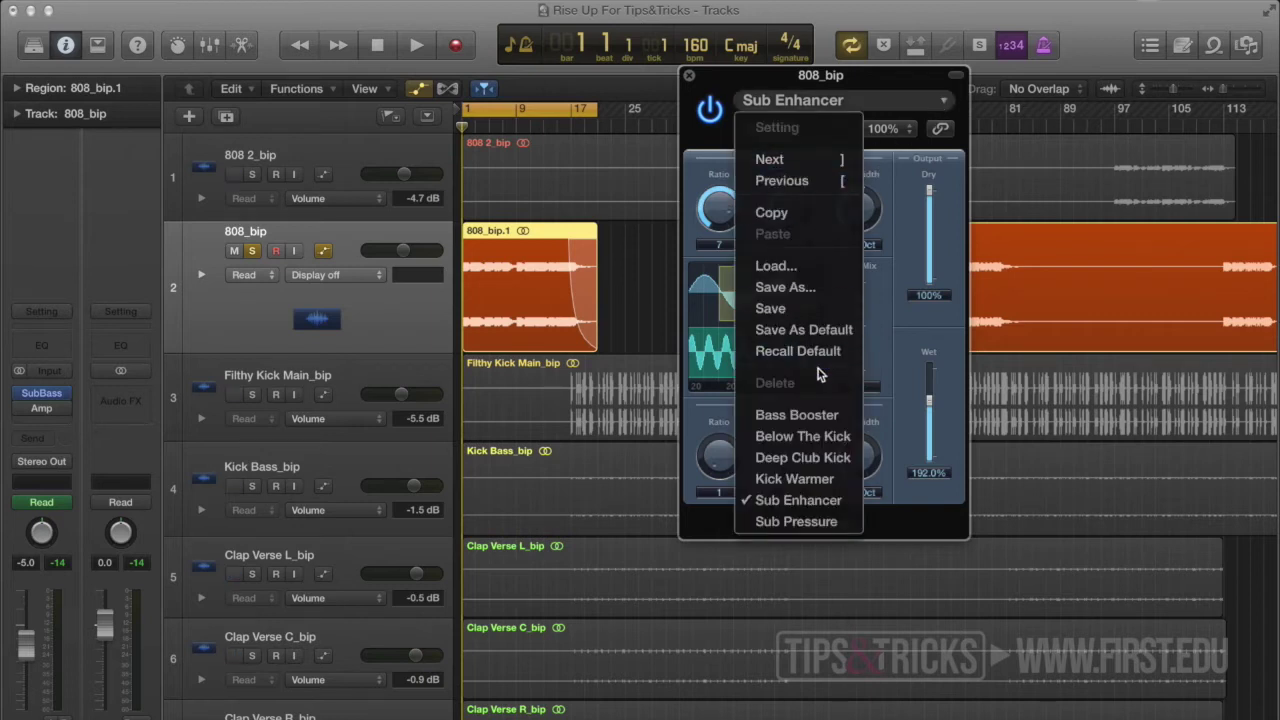
{"action": "left_click", "coordinate": [811, 435]}
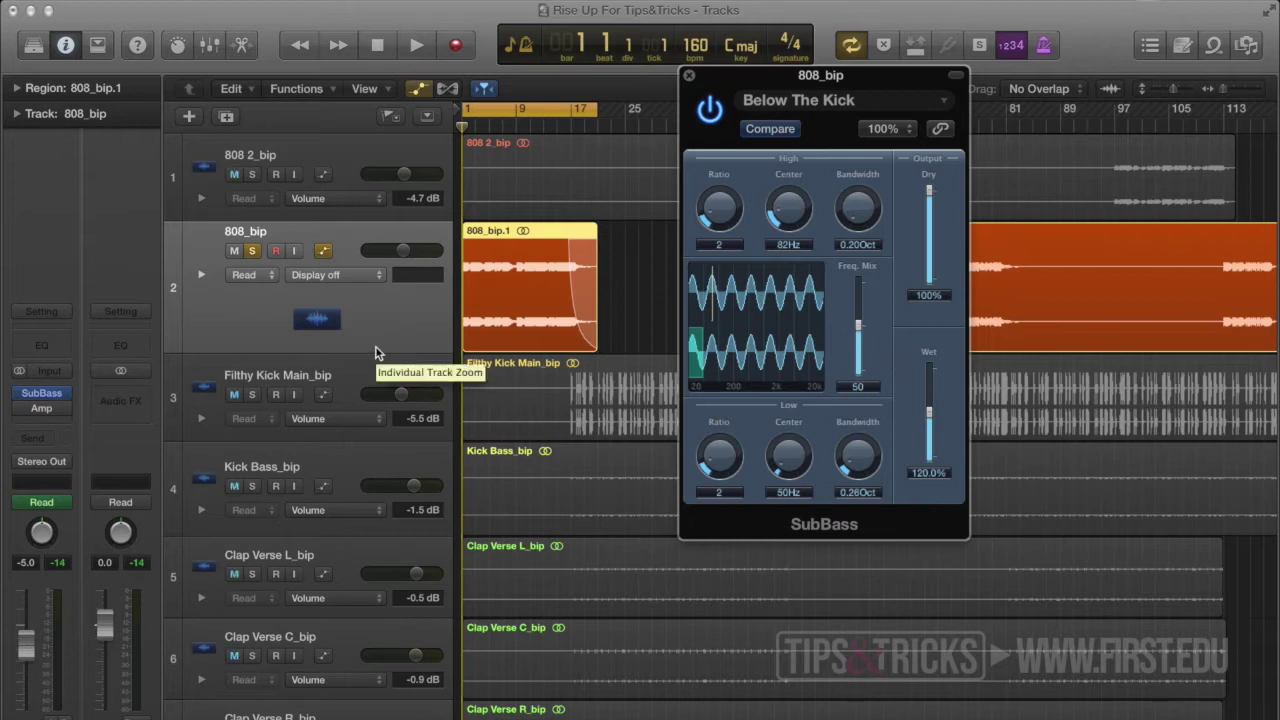
Step: Play the soloed 808_bip track and load the Sub Enhancer preset in SubBass during playback
{"action": "key", "text": "space"}
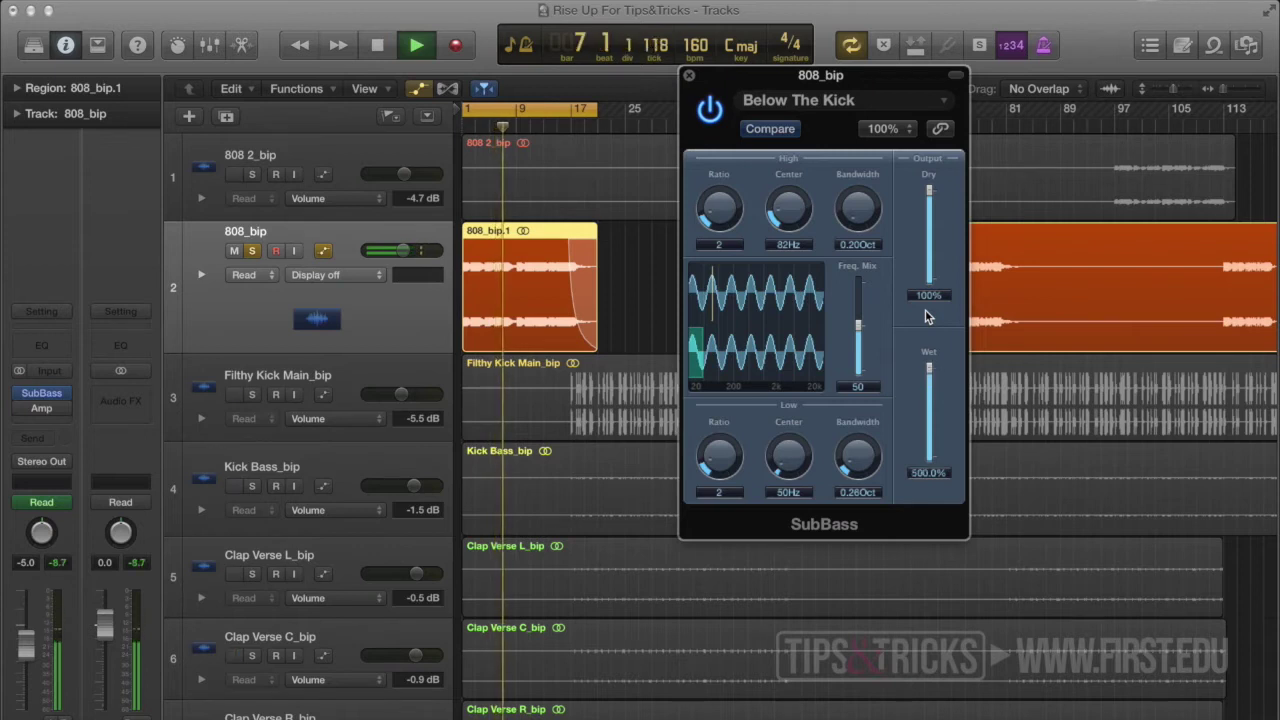
{"action": "left_click", "coordinate": [943, 102]}
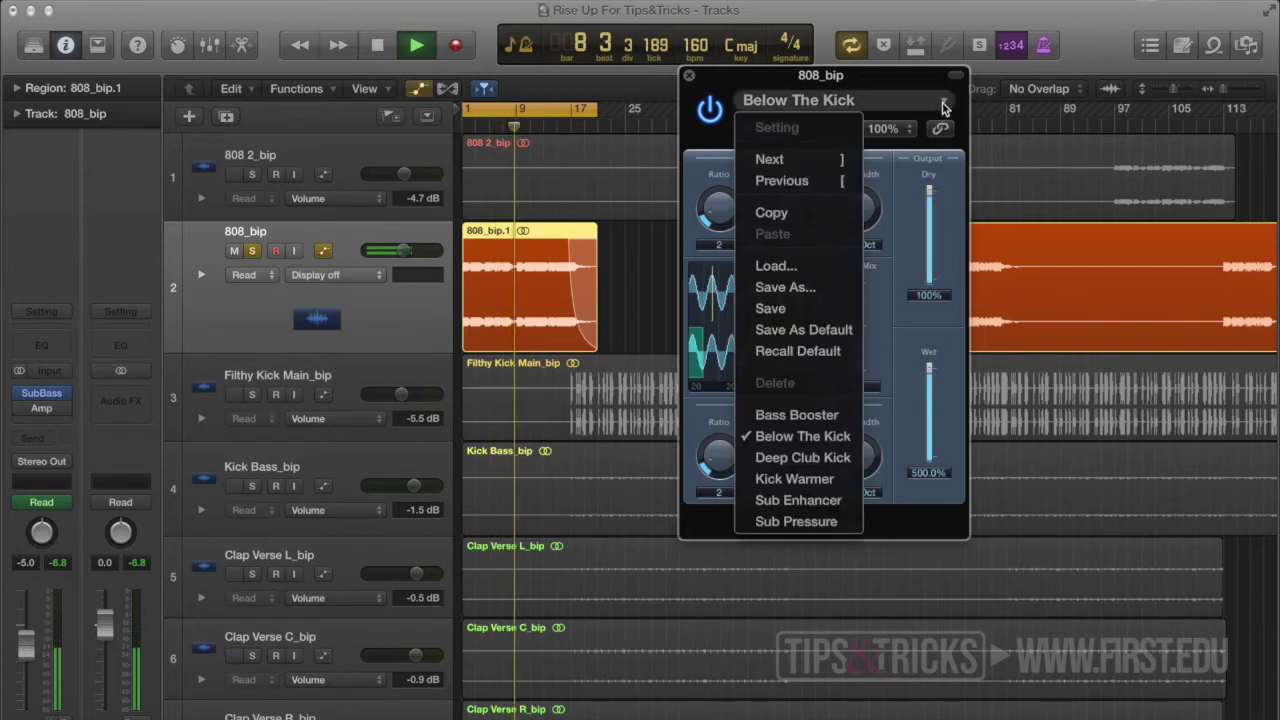
{"action": "left_click", "coordinate": [833, 499]}
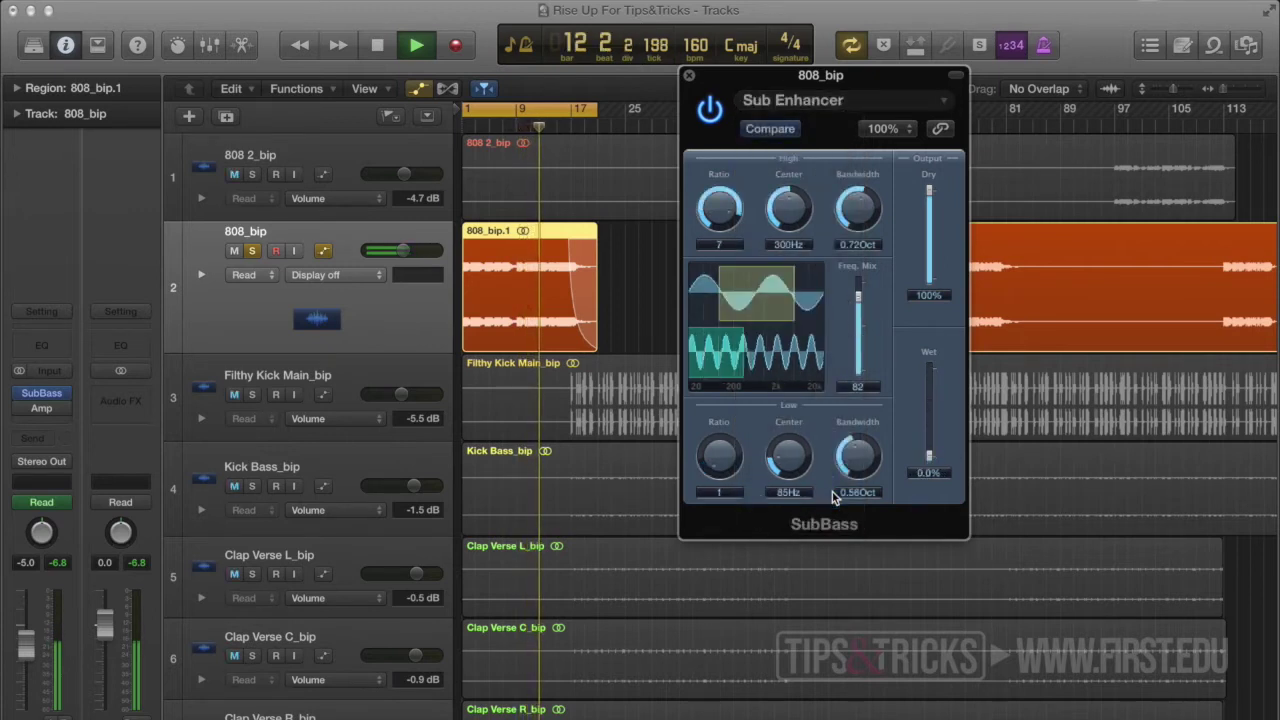
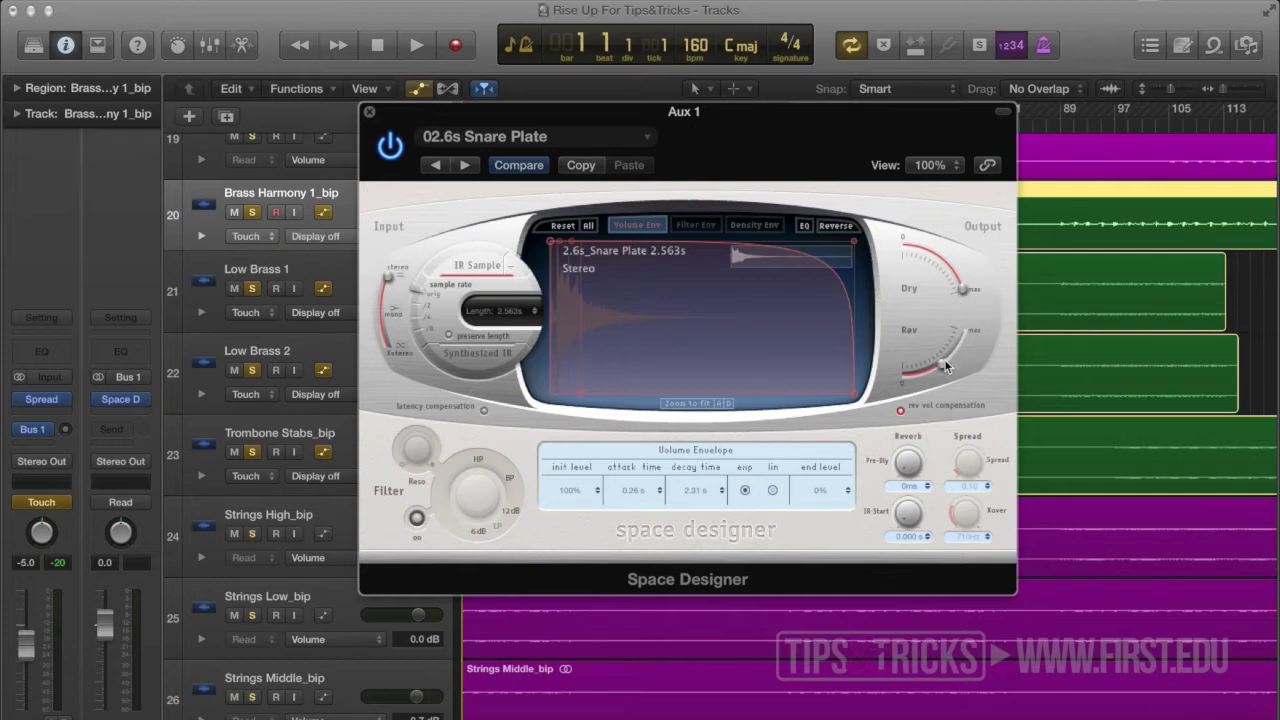
Step: Set Space Designer's Dry output to 0 and Rev to maximum on Aux 1, and close the plug-in
{"action": "left_click_drag", "start_coordinate": [944, 361], "coordinate": [873, 222]}
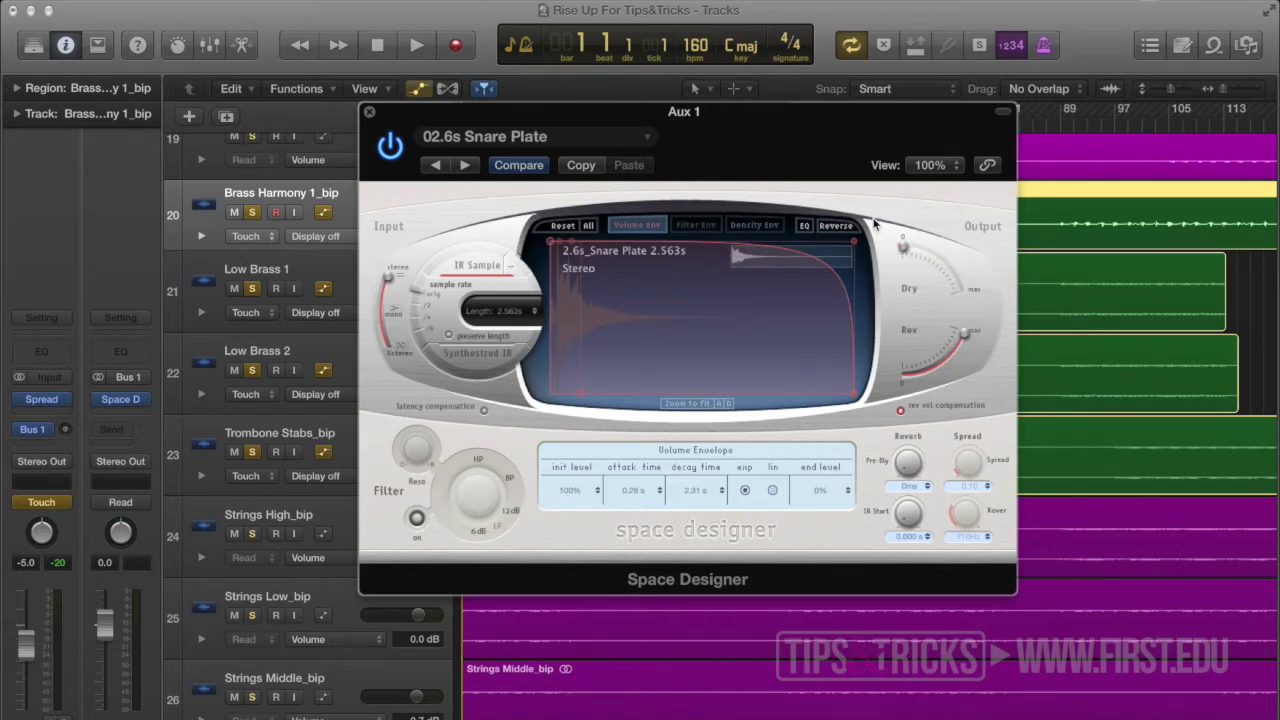
{"action": "left_click_drag", "start_coordinate": [787, 124], "coordinate": [999, 183]}
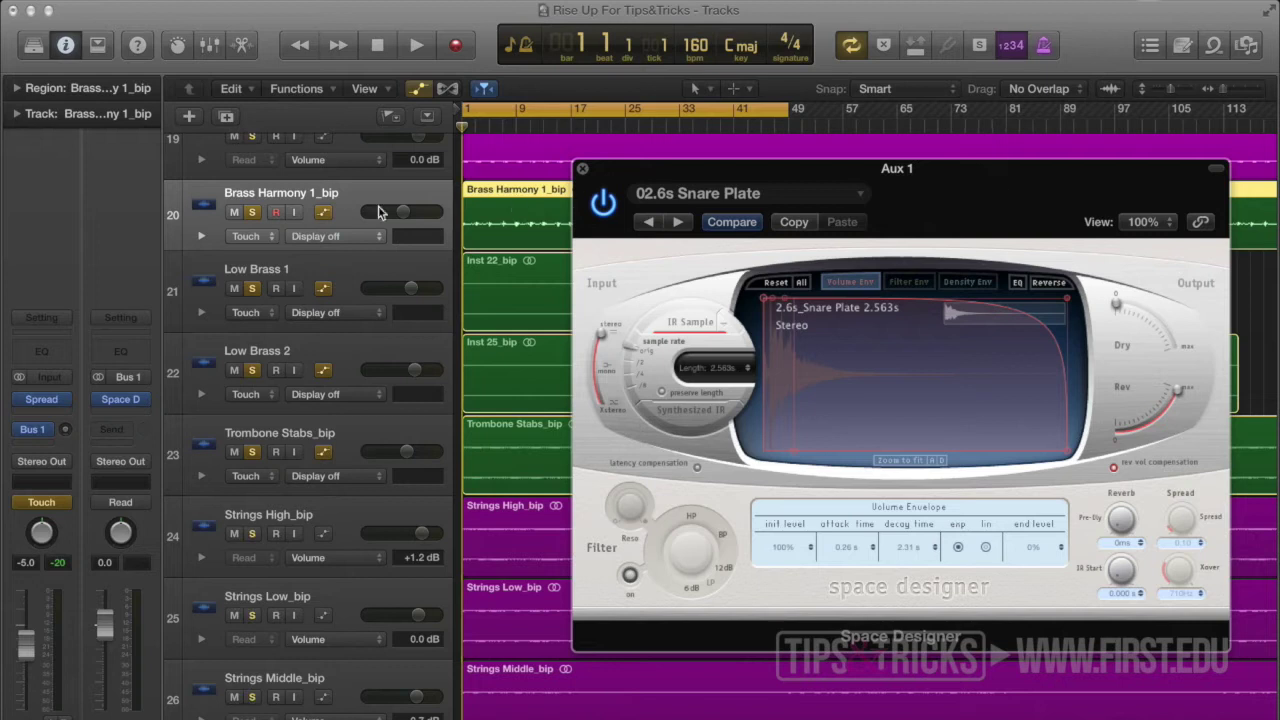
{"action": "left_click", "coordinate": [584, 171]}
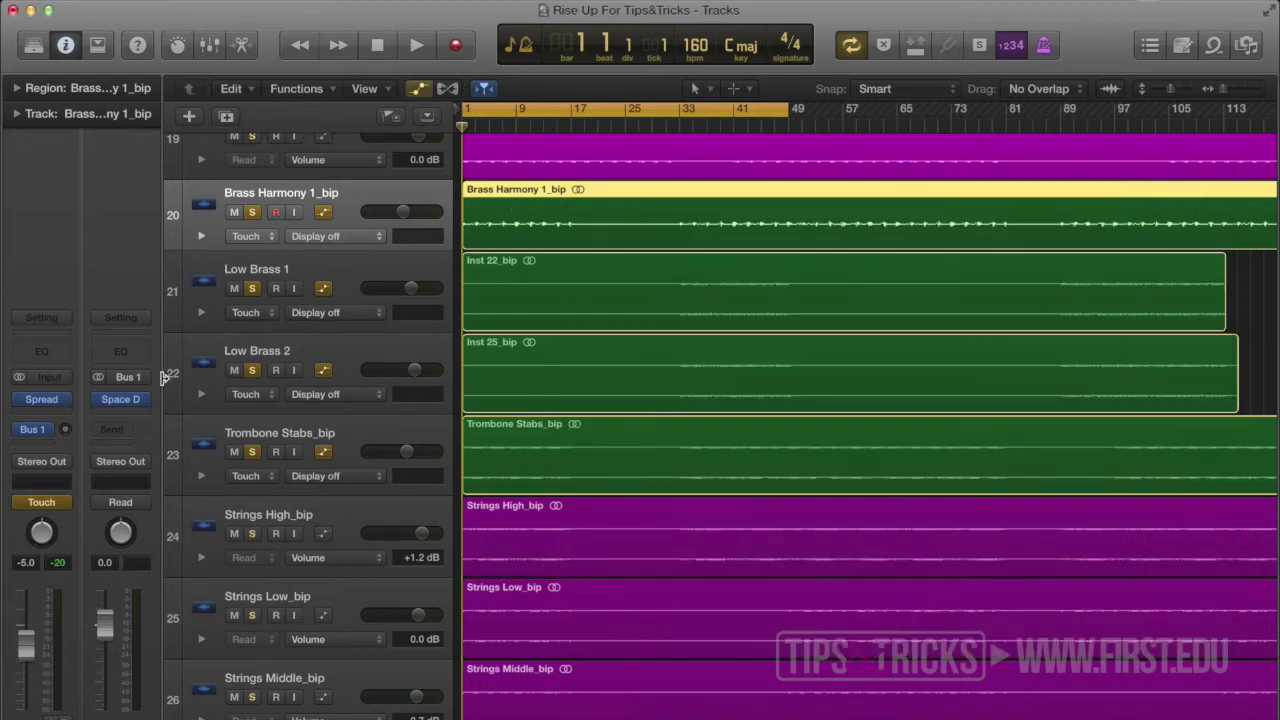
Step: Record Bus 1 send automation on the Brass Harmony 1_bip track during playback, riding it up to -6.0 dB and down to -13.2 dB
{"action": "key", "text": "space"}
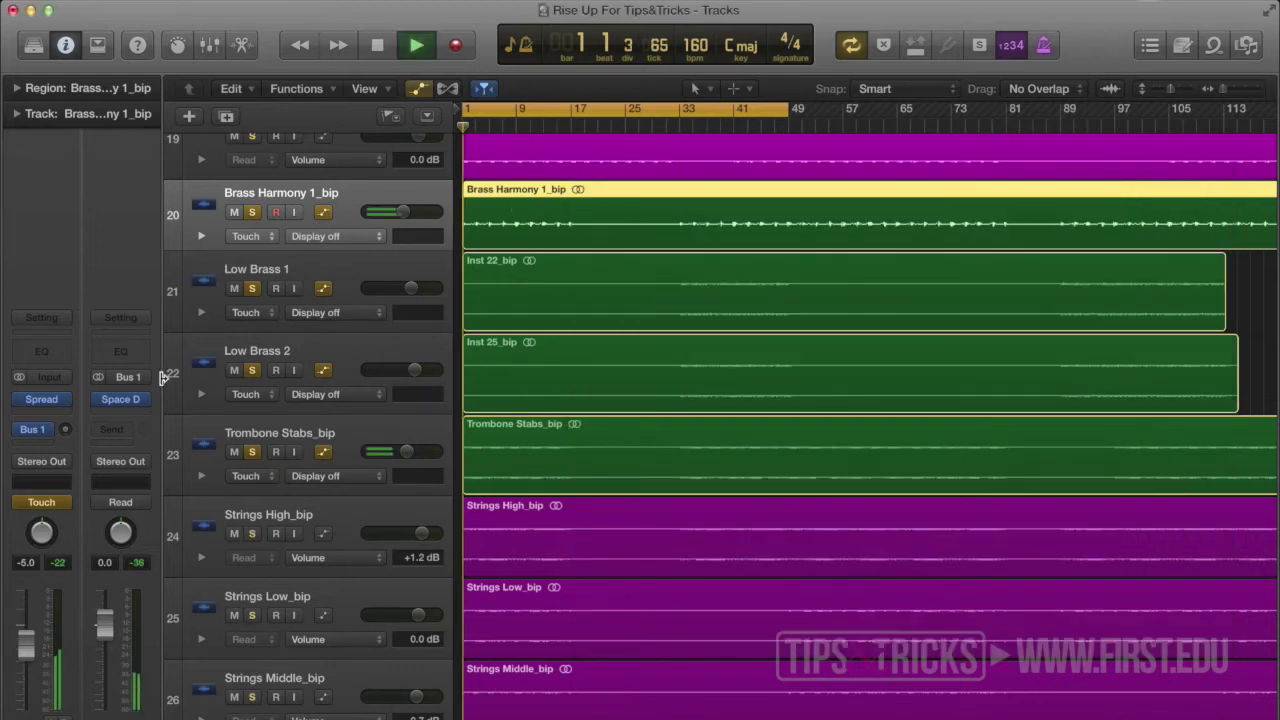
{"action": "left_click", "coordinate": [63, 432]}
{"action": "left_click_drag", "start_coordinate": [63, 429], "coordinate": [63, 387]}
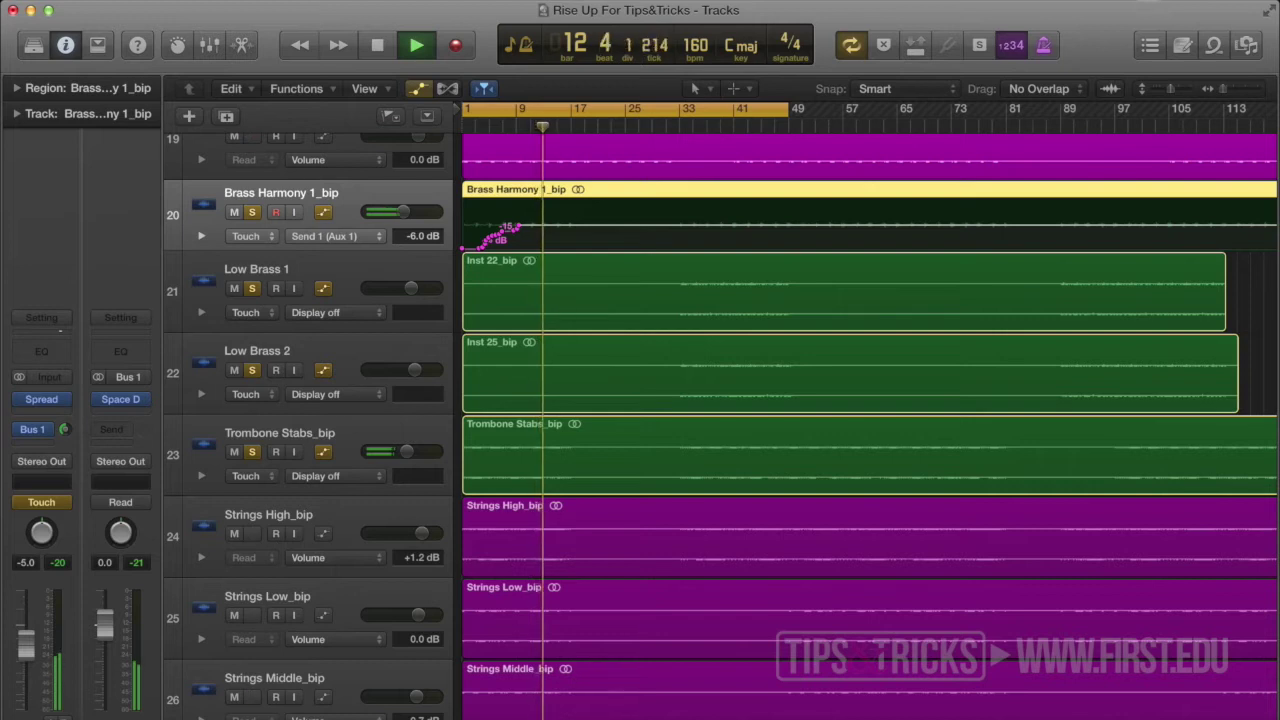
{"action": "left_click_drag", "start_coordinate": [63, 429], "coordinate": [63, 443]}
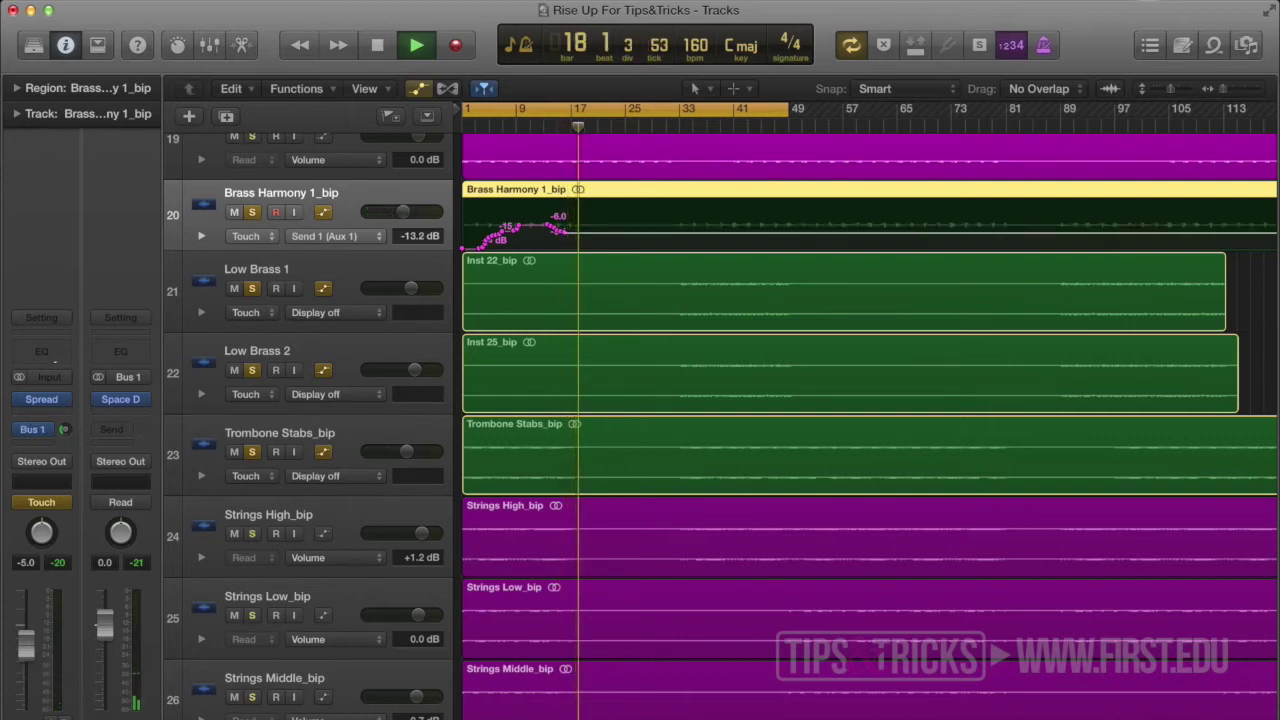
{"action": "left_click_drag", "start_coordinate": [63, 429], "coordinate": [63, 429]}
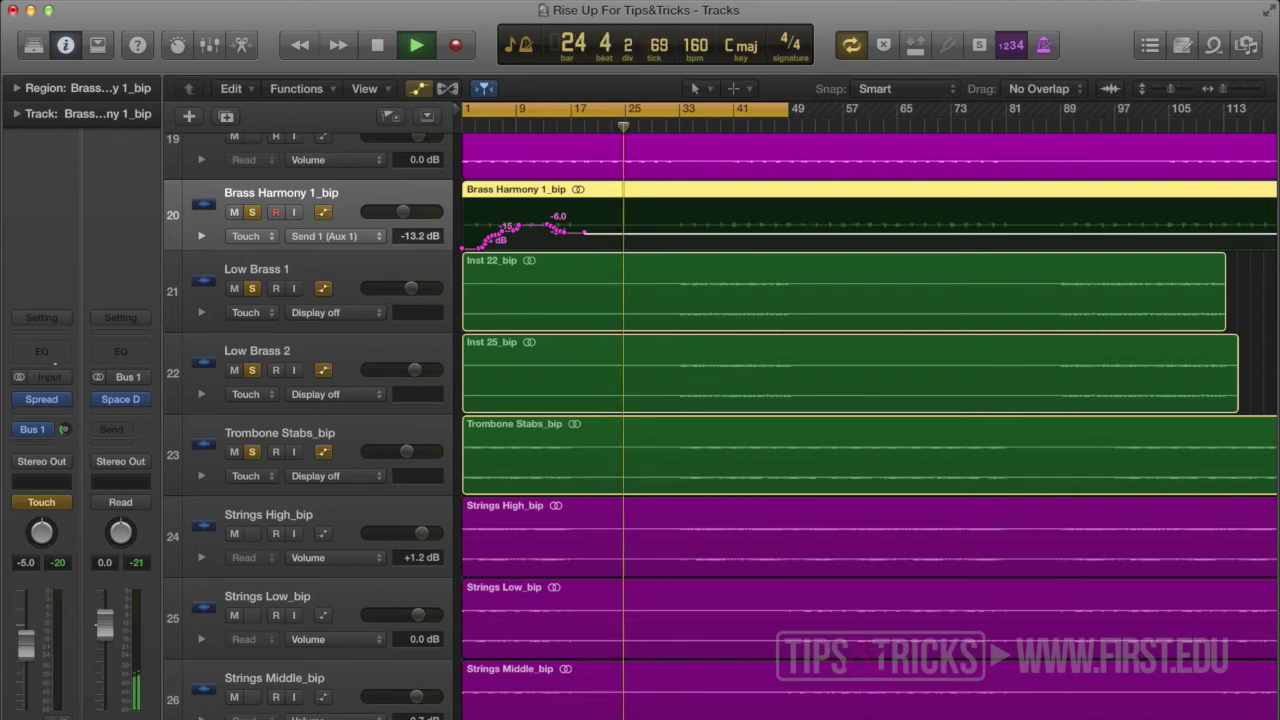
{"action": "key", "text": "space"}
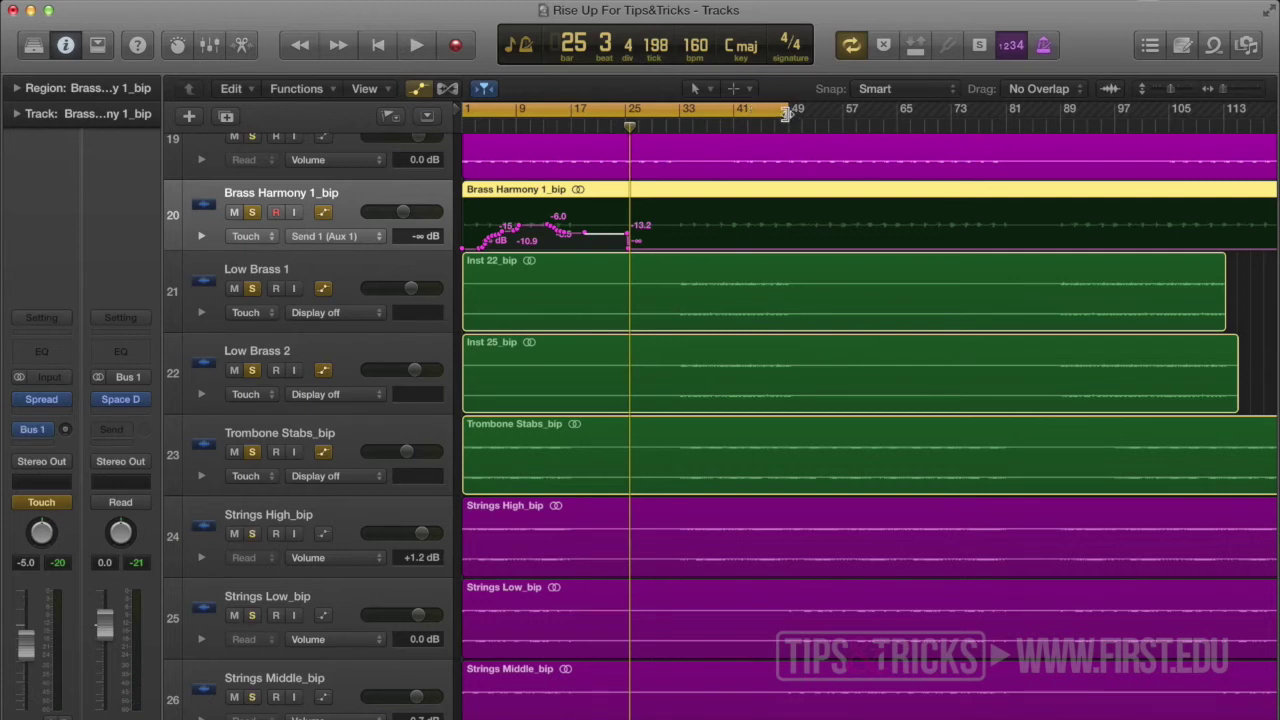
{"action": "left_click_drag", "start_coordinate": [788, 113], "coordinate": [625, 141]}
{"action": "key", "text": "space"}
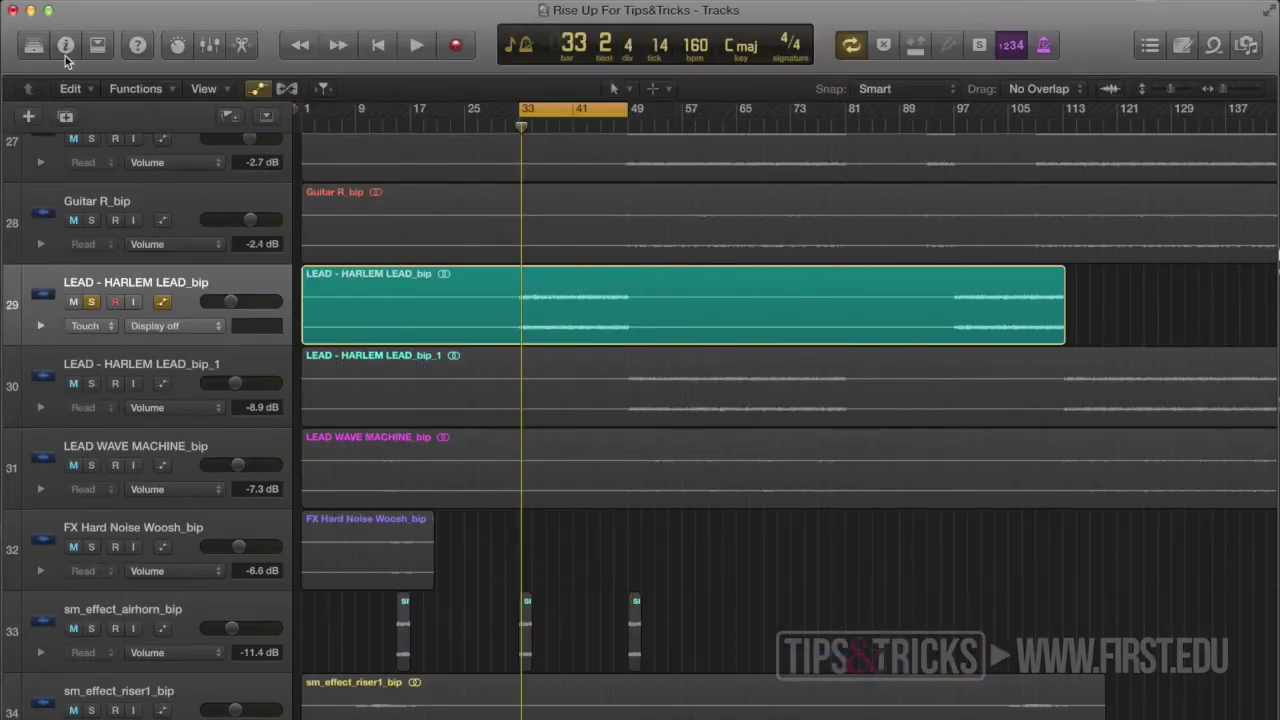
Step: Show the inspector and open the Ensemble plug-in of the LEAD - HARLEM LEAD_bip track, moving it clear of the track headers
{"action": "left_click", "coordinate": [65, 50]}
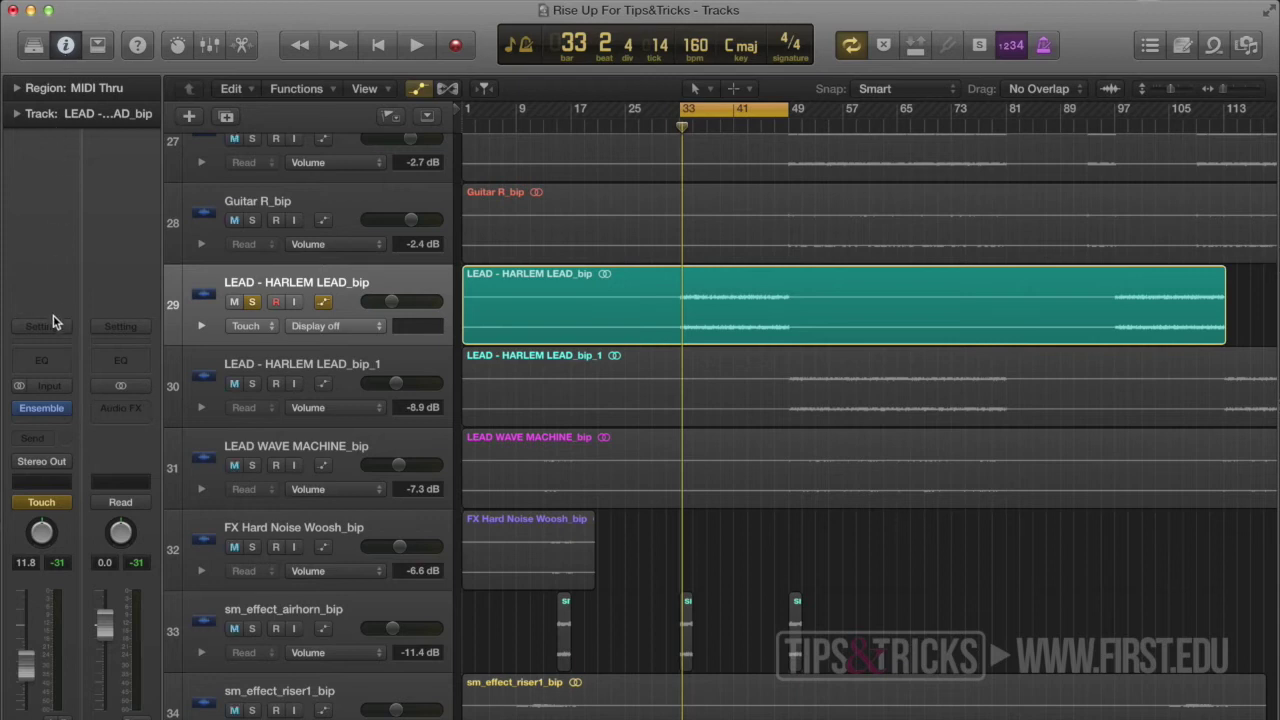
{"action": "left_click", "coordinate": [43, 410]}
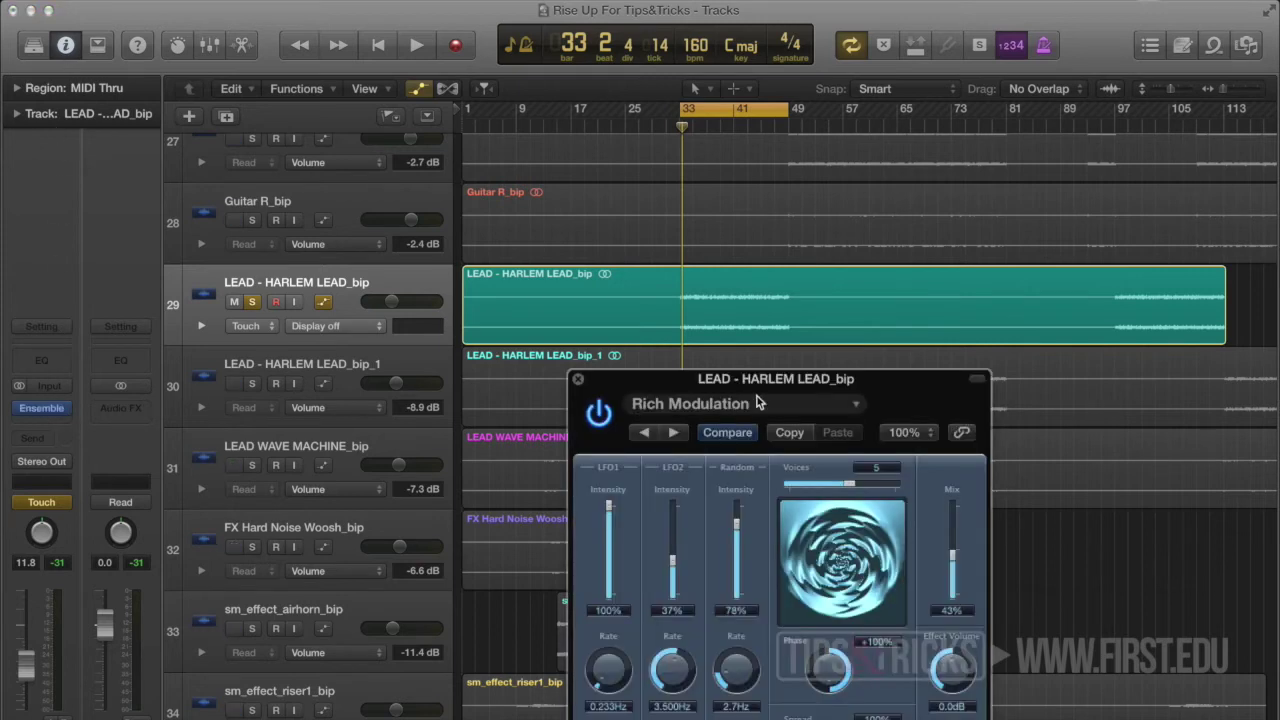
{"action": "left_click_drag", "start_coordinate": [913, 385], "coordinate": [1077, 112]}
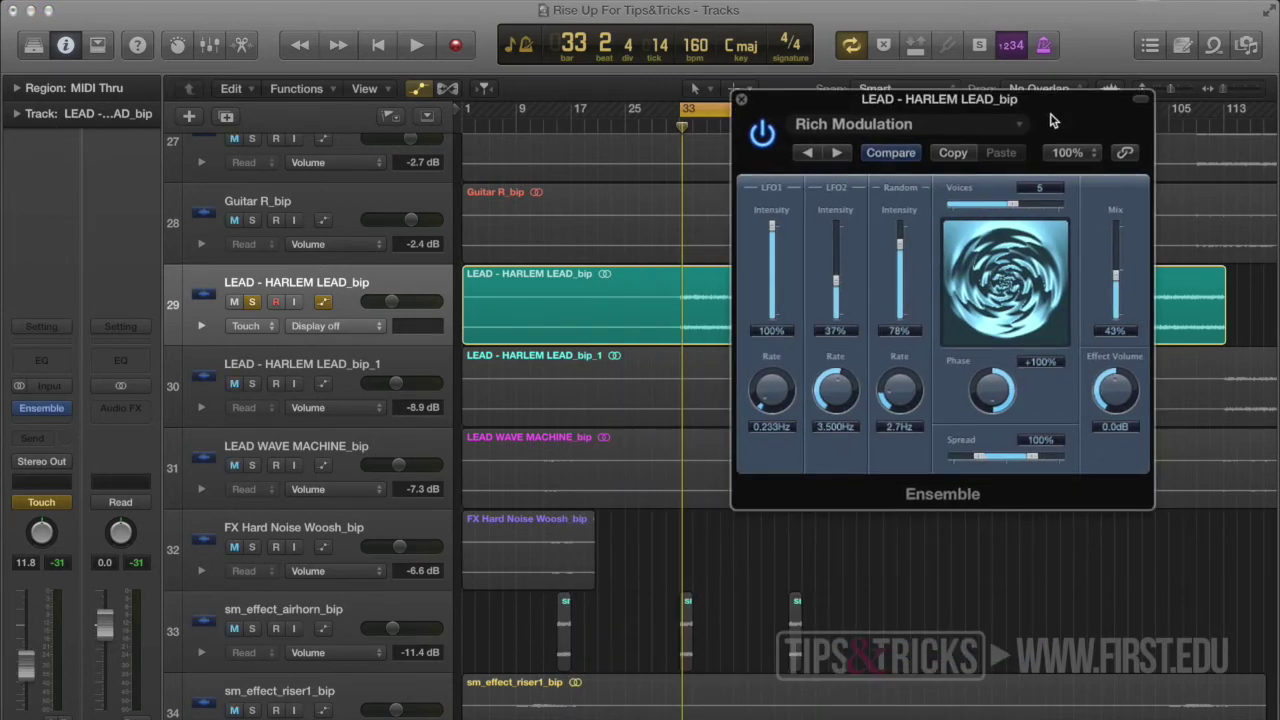
Step: Try the Vintage Dimension preset in Ensemble and switch back to Rich Modulation
{"action": "left_click", "coordinate": [1021, 127]}
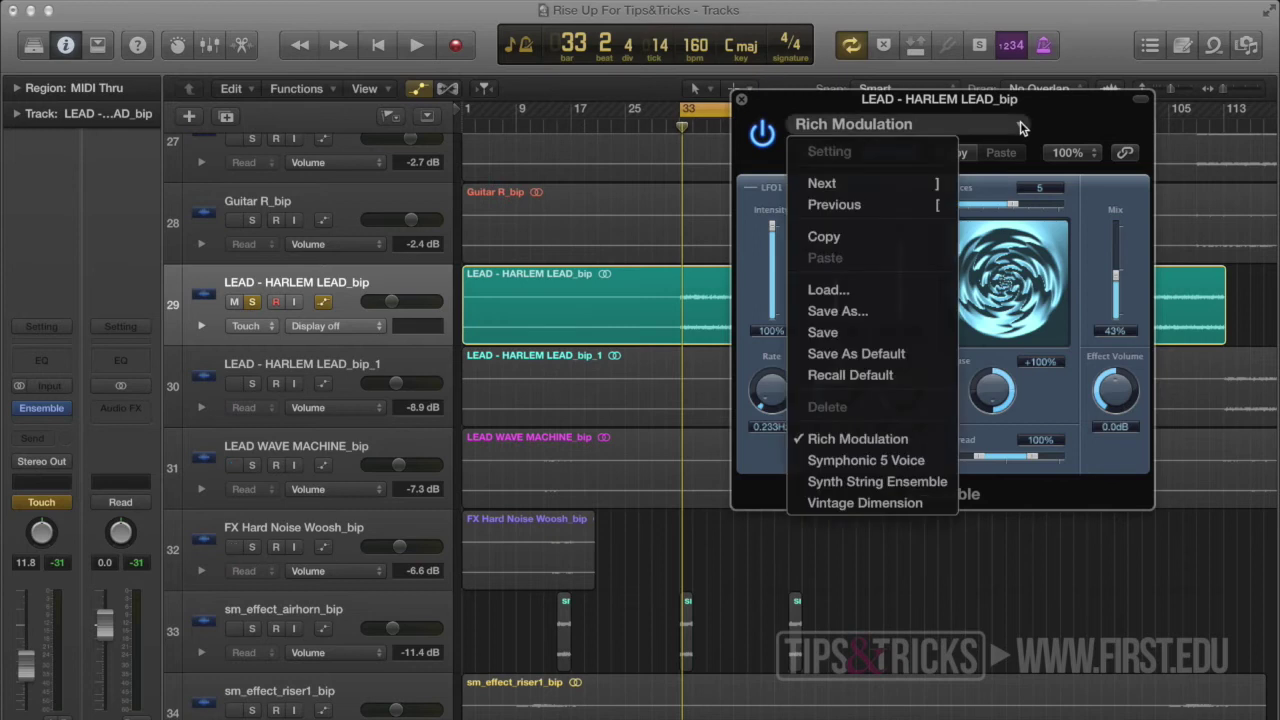
{"action": "left_click", "coordinate": [866, 503]}
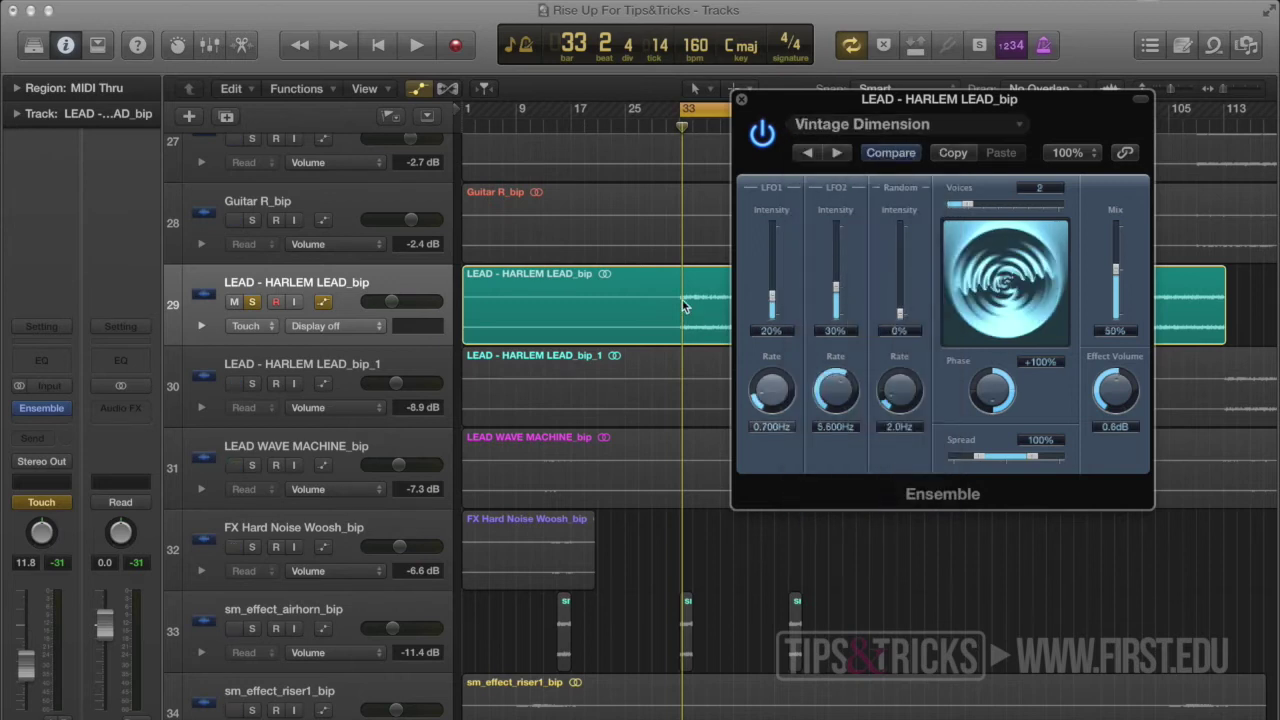
{"action": "left_click", "coordinate": [1019, 128]}
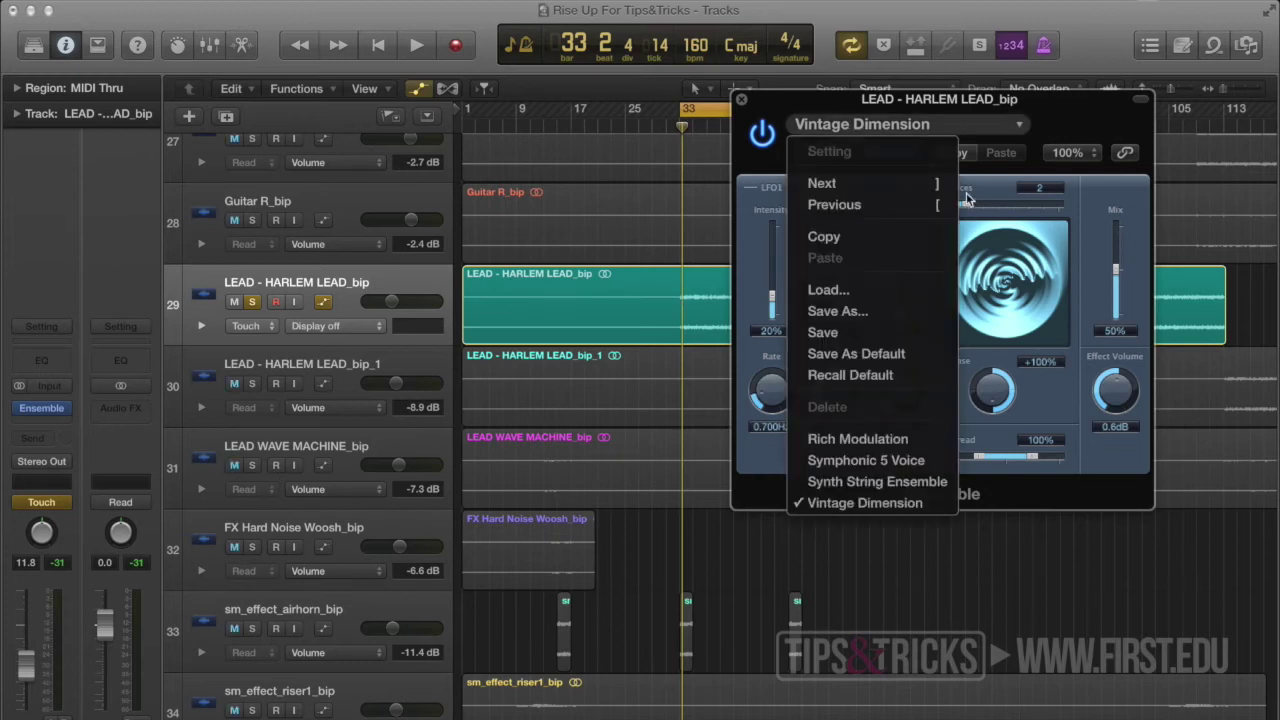
{"action": "left_click", "coordinate": [912, 441]}
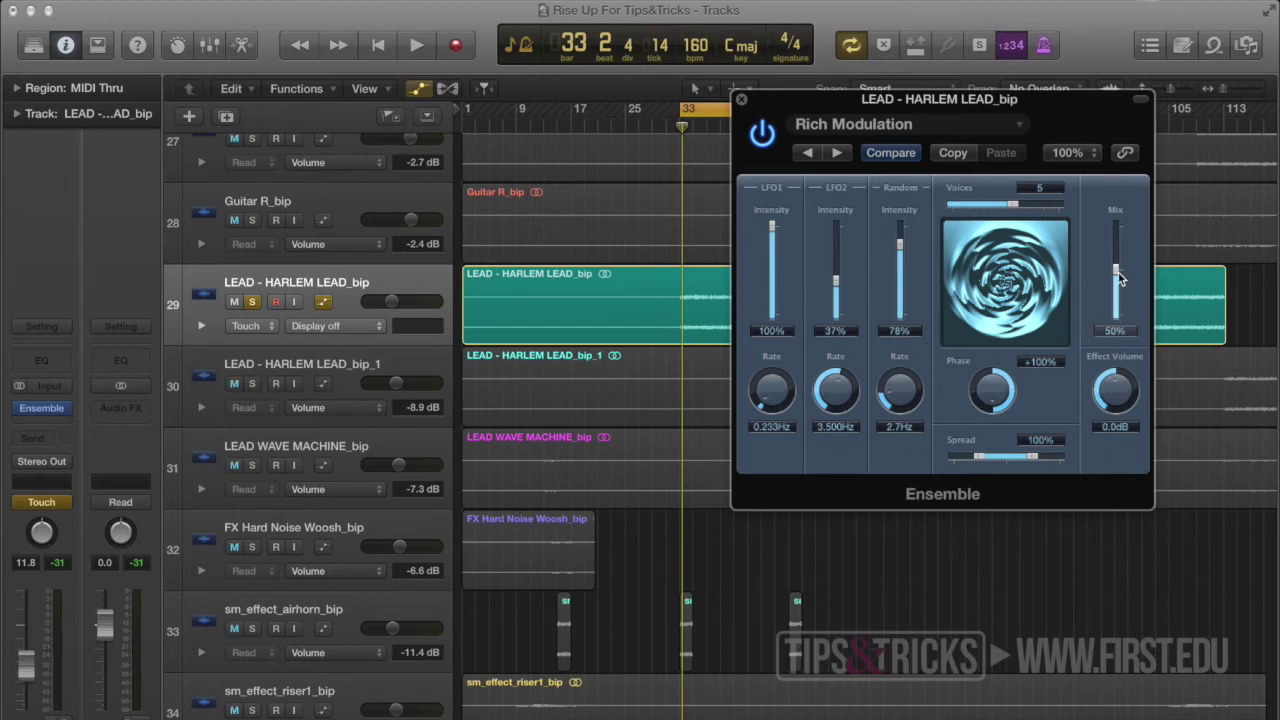
Step: Record Ensemble Mix automation on the LEAD - HARLEM LEAD_bip track during playback, raising the mix and bringing it down to 35%
{"action": "key", "text": "space"}
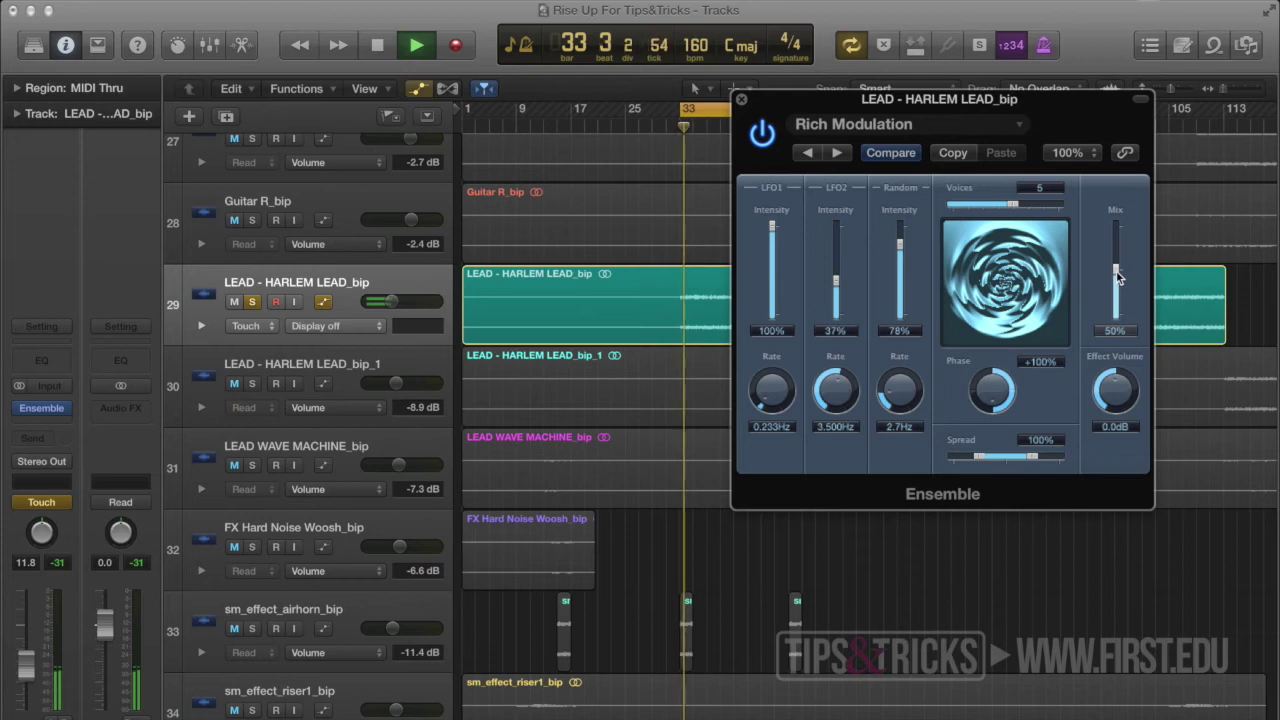
{"action": "left_click", "coordinate": [1117, 277]}
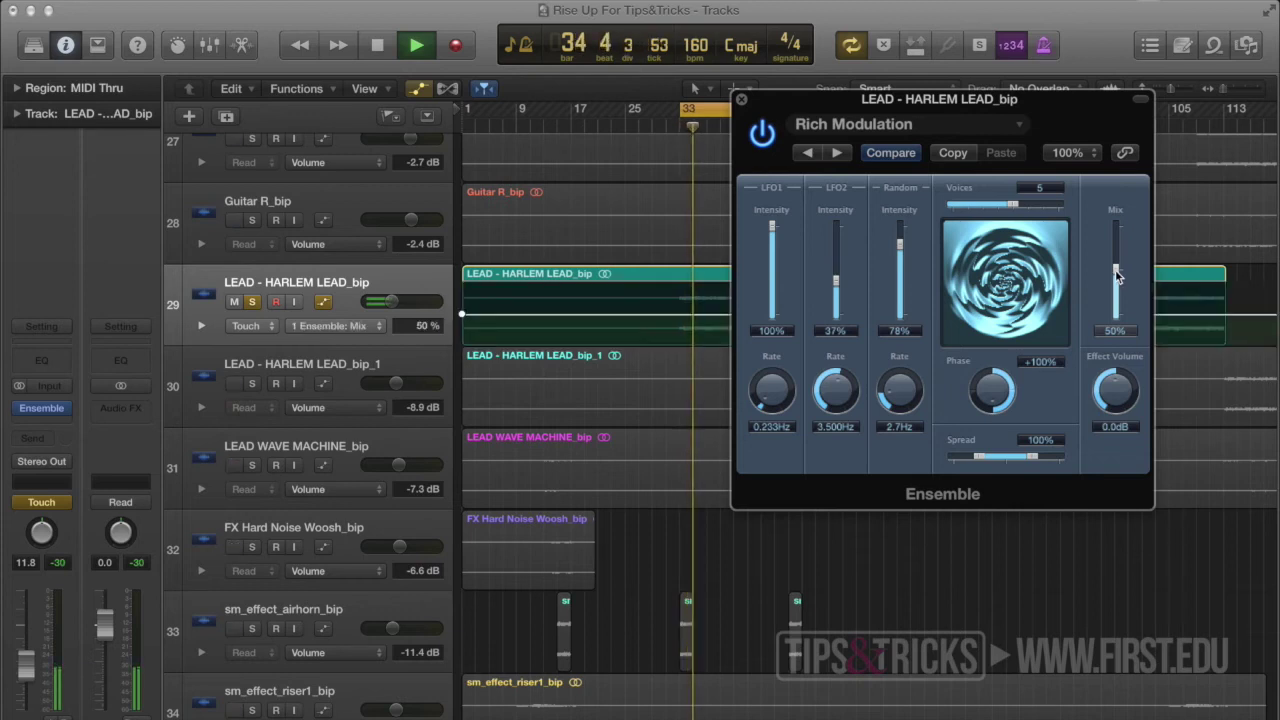
{"action": "left_click_drag", "start_coordinate": [1117, 277], "coordinate": [1116, 232]}
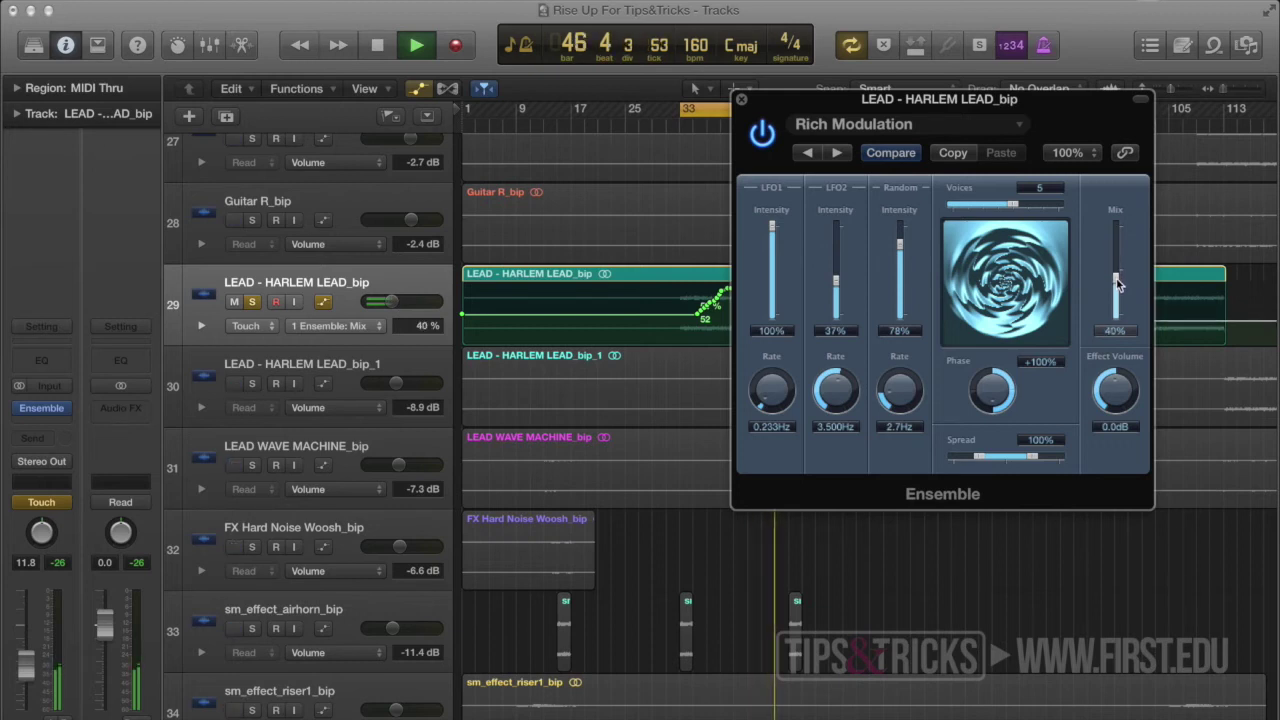
{"action": "left_click_drag", "start_coordinate": [1119, 285], "coordinate": [1119, 289]}
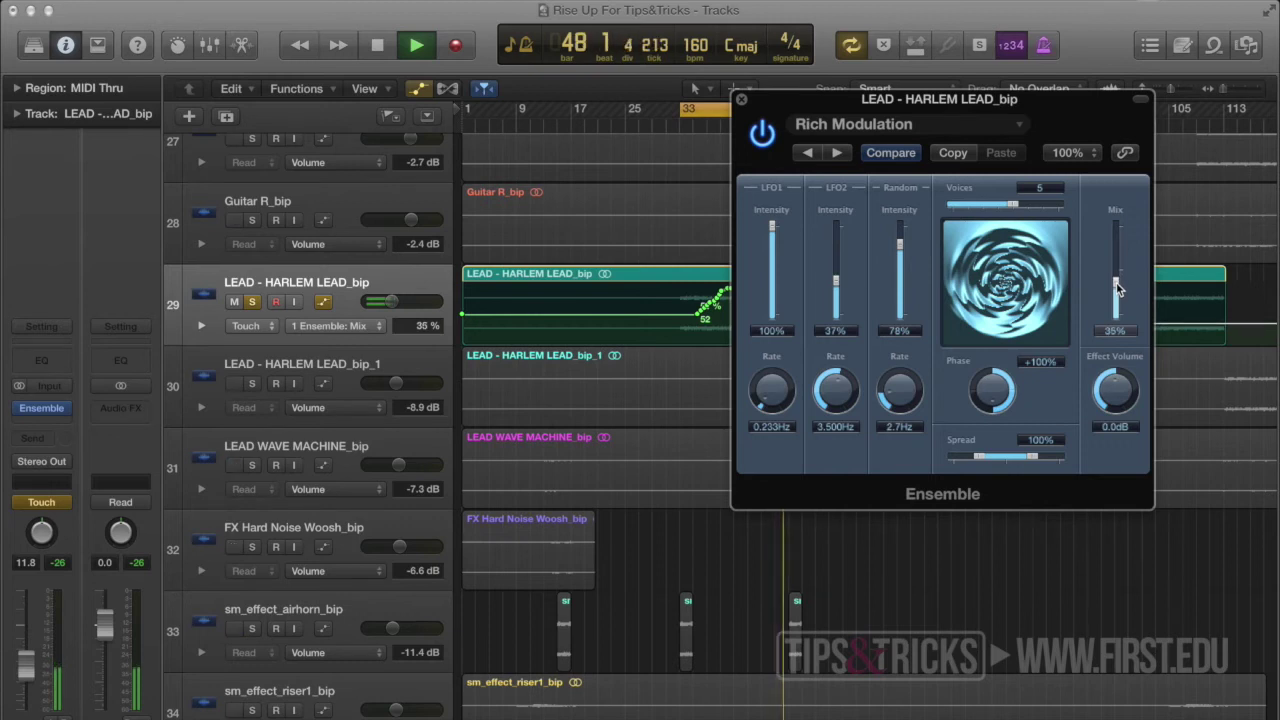